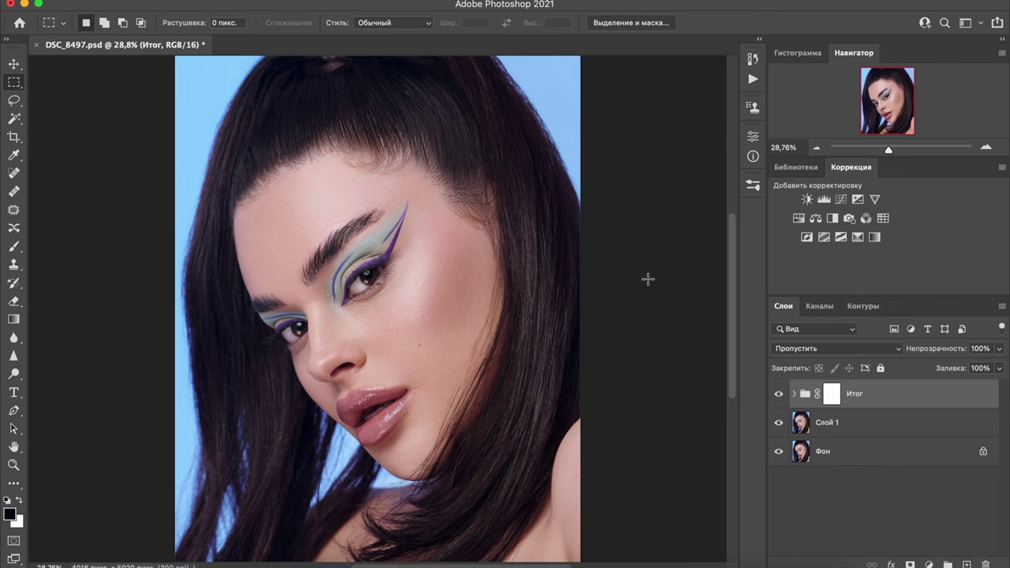
At 100% zoom, toggle the Итог group to compare retouched and original skin on the cheek.
key(ctrl+plus)
key(ctrl+plus)
key(ctrl+plus)
key(ctrl+plus)
drag(734, 308, 734, 283)
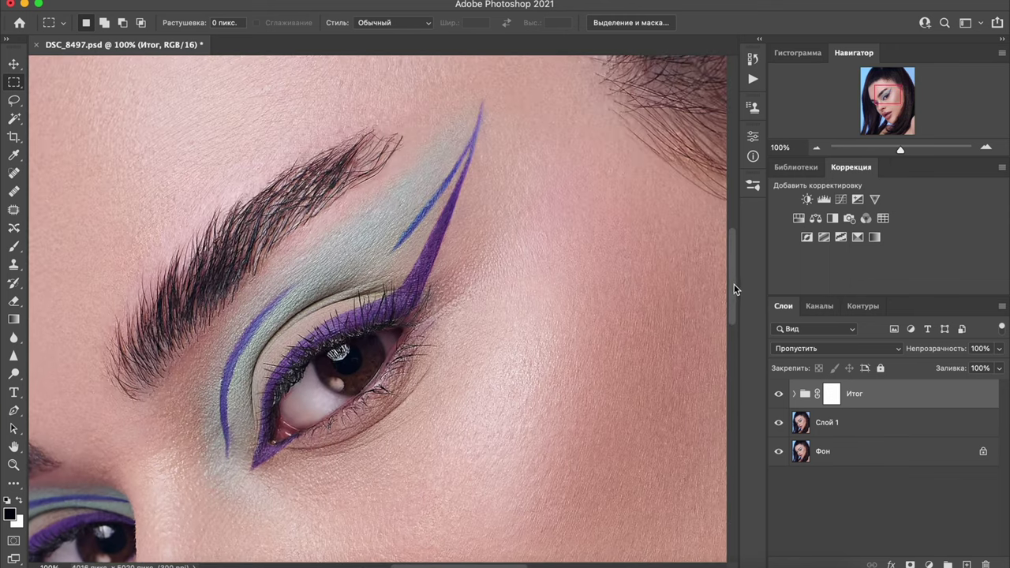
click(779, 396)
click(779, 395)
click(780, 396)
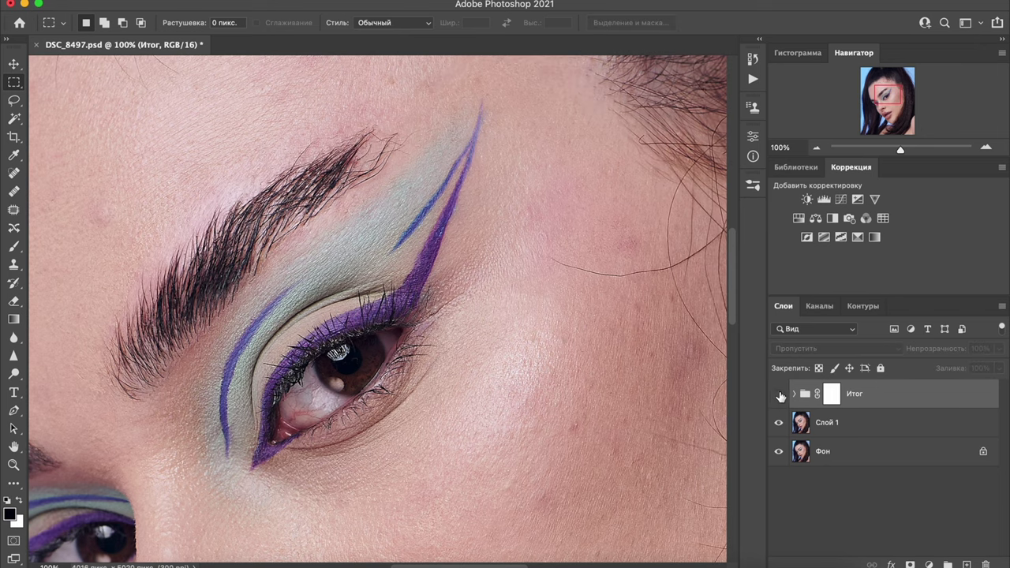
click(780, 396)
click(781, 395)
click(780, 394)
Compare the eye with and without Итог at 200%, then select the group's layer mask.
key(ctrl+plus)
click(780, 395)
click(780, 395)
click(780, 395)
click(779, 395)
key(ctrl+minus)
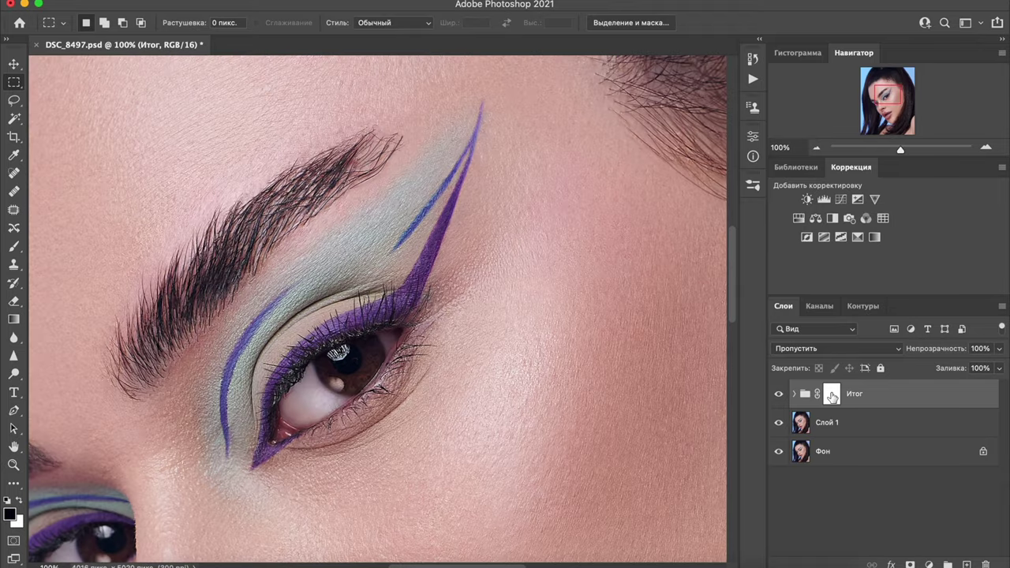
click(832, 394)
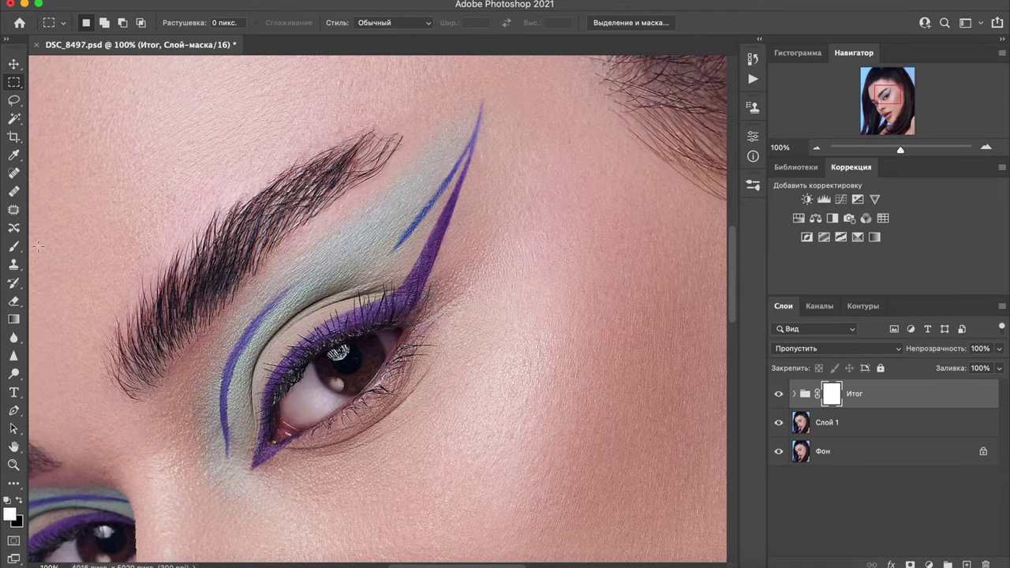
Set up a soft round, 0% hardness black brush at 125 px.
click(14, 247)
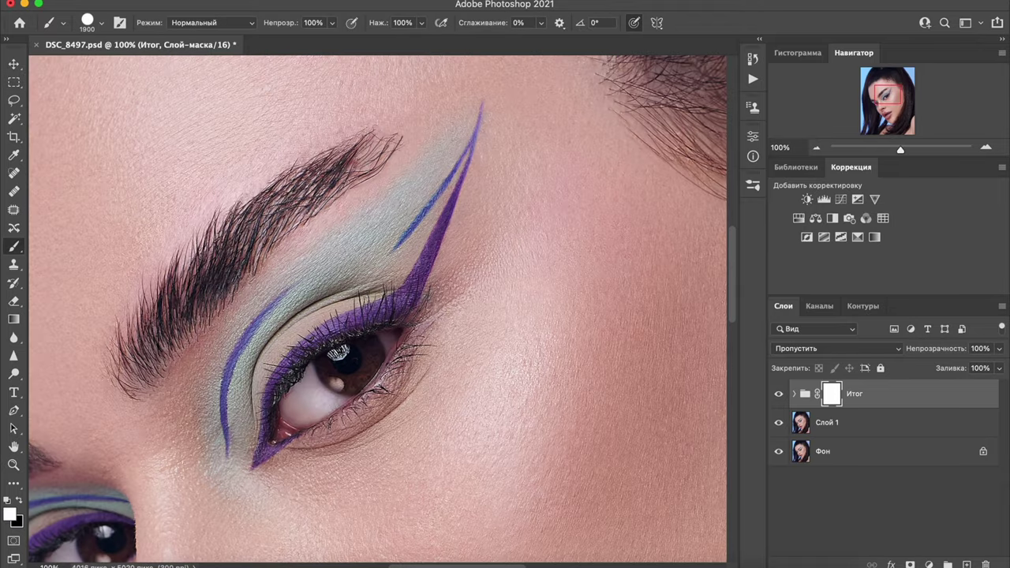
click(94, 22)
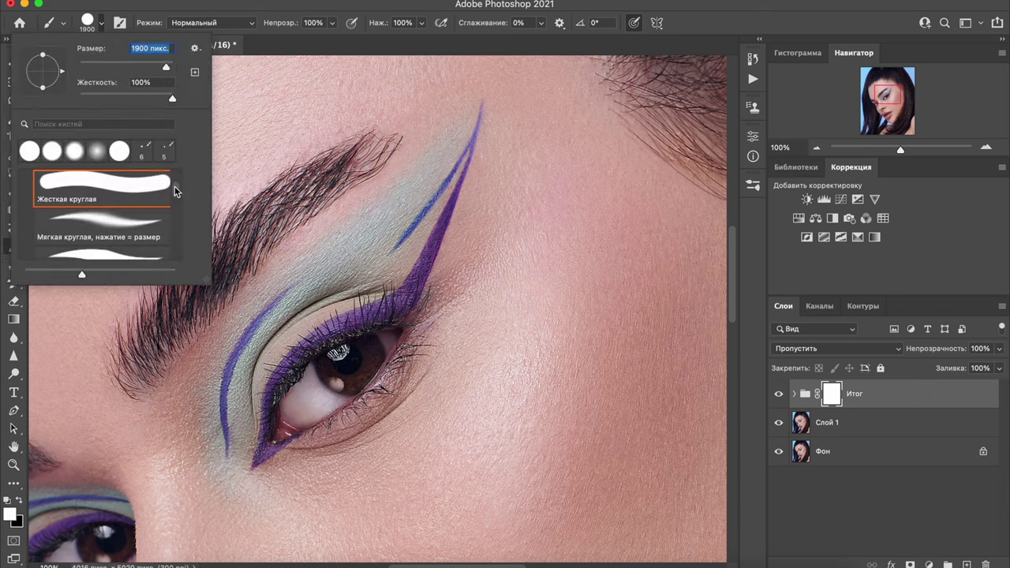
drag(174, 186, 173, 172)
click(123, 209)
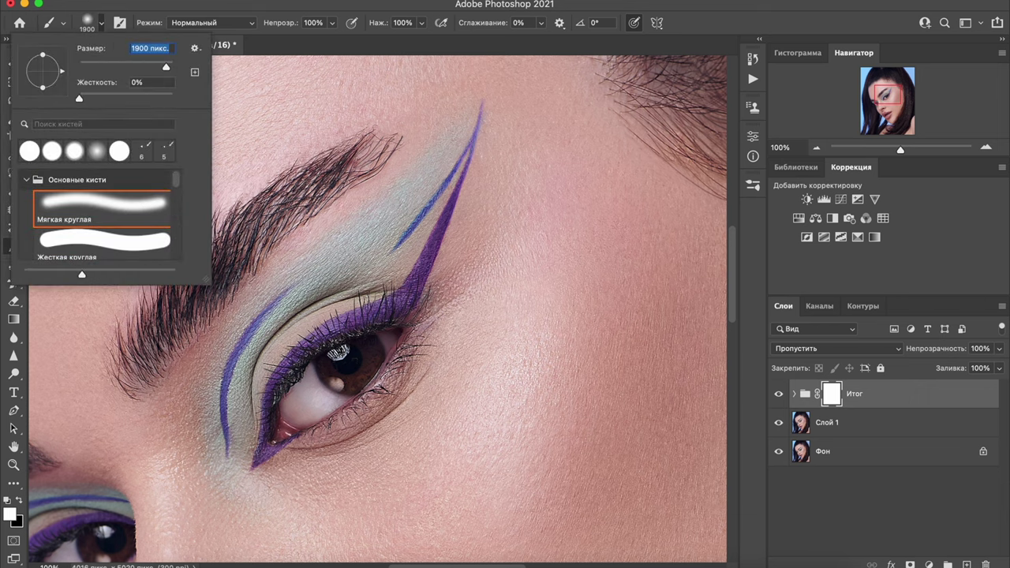
click(694, 27)
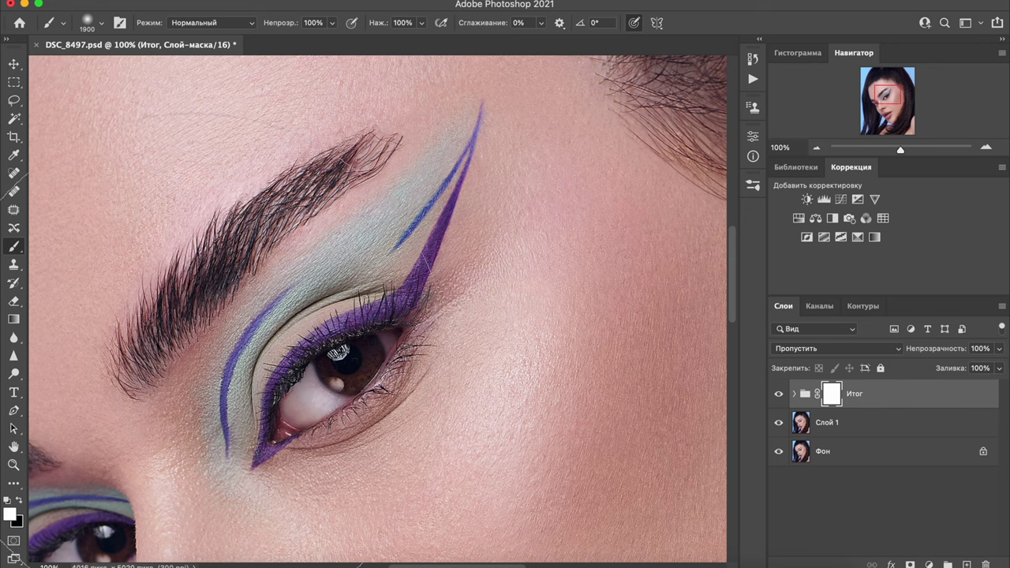
click(19, 502)
key(bracketleft)
key(bracketleft)
key(bracketleft)
key(bracketleft)
key(ctrl+plus)
Paint the Итог mask black along the upper lashes and compare the result.
scroll(315, 363, down, 2)
scroll(237, 360, down, 2)
mouse_move(161, 361)
mouse_down()
mouse_move(183, 315)
mouse_move(229, 264)
mouse_move(399, 175)
mouse_move(458, 162)
mouse_move(453, 142)
mouse_move(450, 184)
mouse_move(237, 272)
mouse_move(179, 324)
mouse_move(169, 422)
mouse_up()
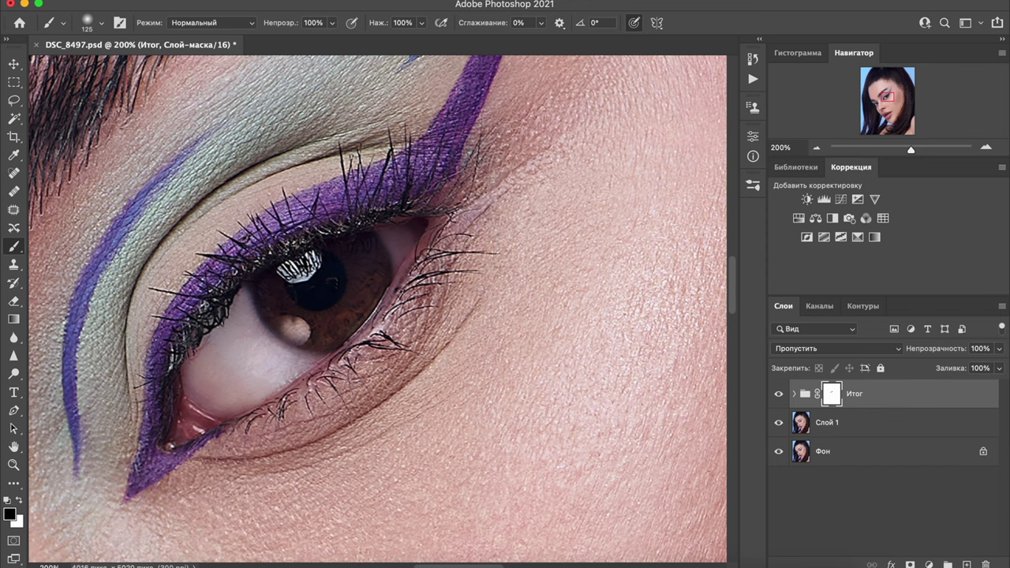
click(778, 399)
click(778, 398)
click(779, 398)
click(779, 396)
Rotate the view about 11° and add a new empty layer, Слой 2, above Итог.
scroll(490, 552, left, 5)
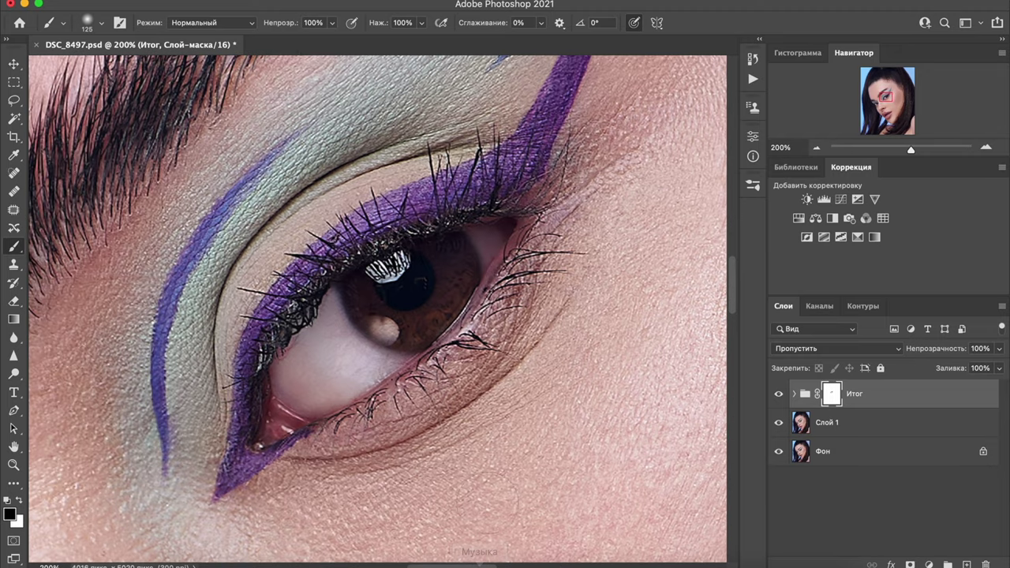
key(r)
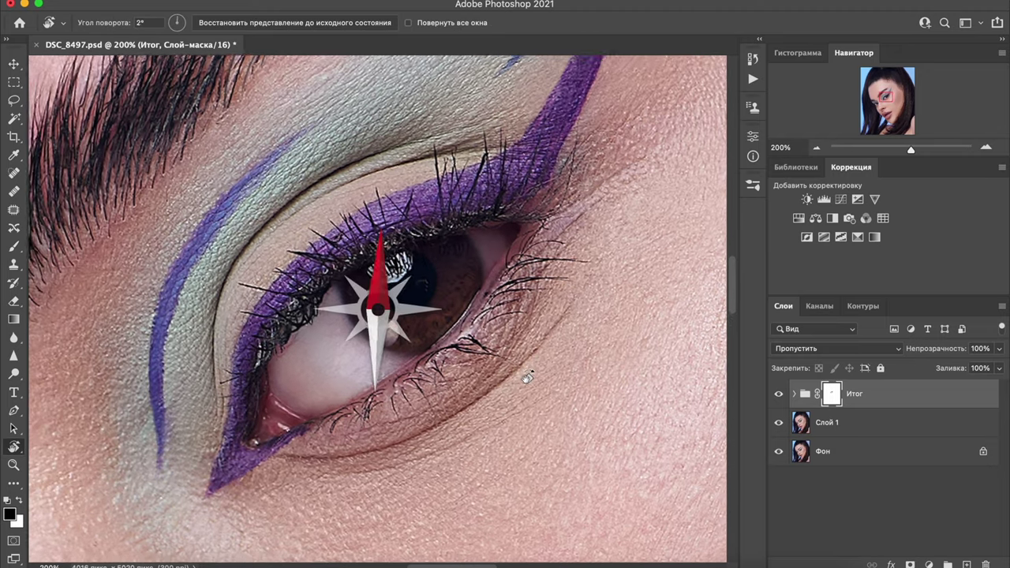
mouse_move(526, 369)
mouse_down()
mouse_move(523, 408)
mouse_move(473, 462)
mouse_up()
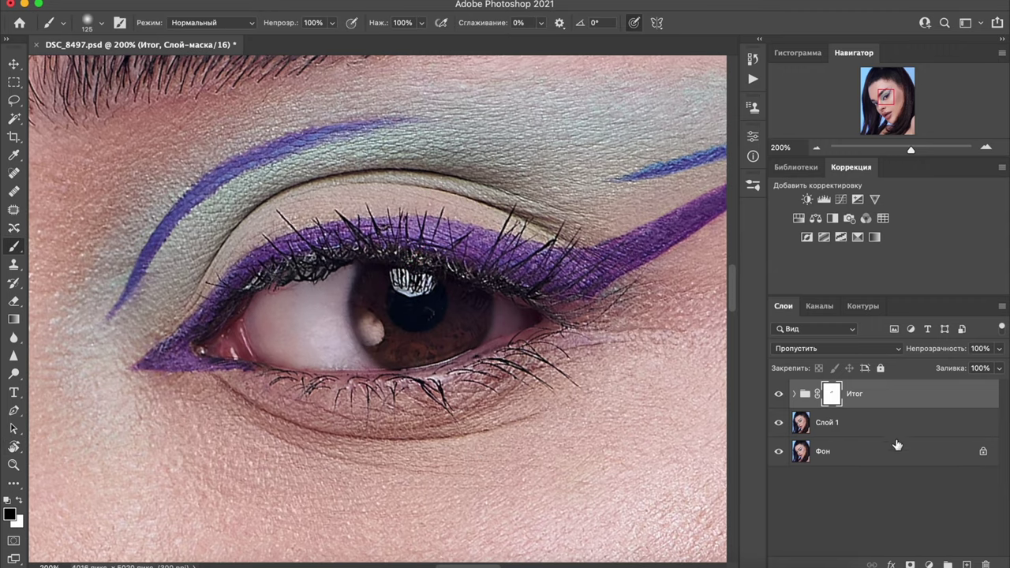
click(967, 565)
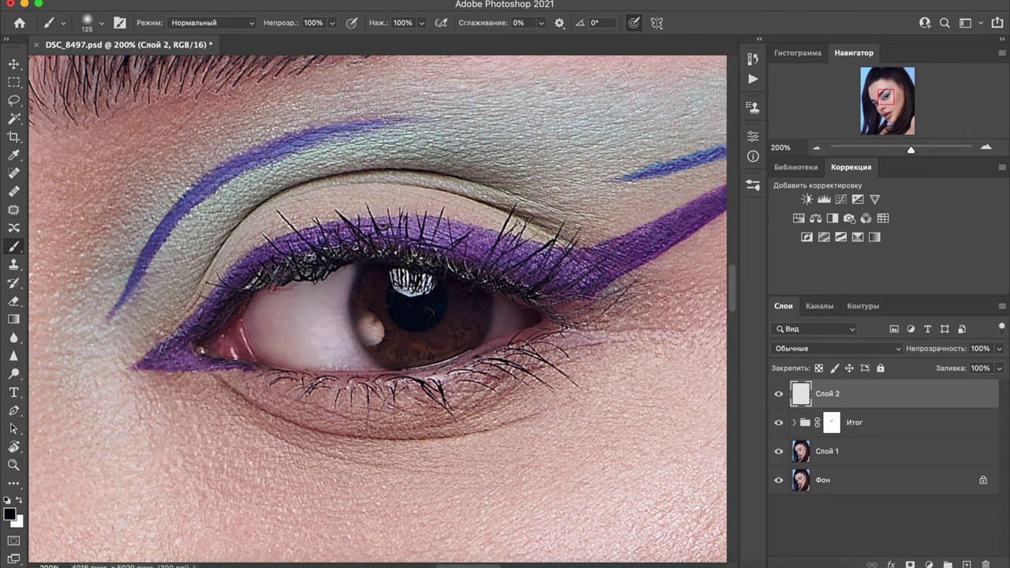
Select the 8 px Hair — твердый карандаш brush and sample a dark purple from the lashes.
click(92, 24)
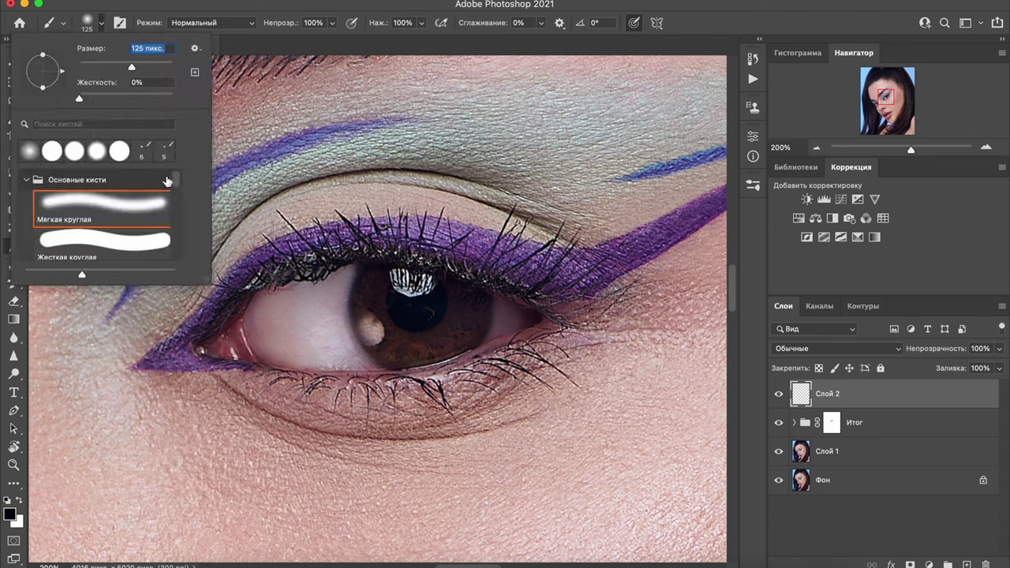
mouse_move(175, 183)
mouse_down()
mouse_move(186, 232)
mouse_move(175, 240)
mouse_up()
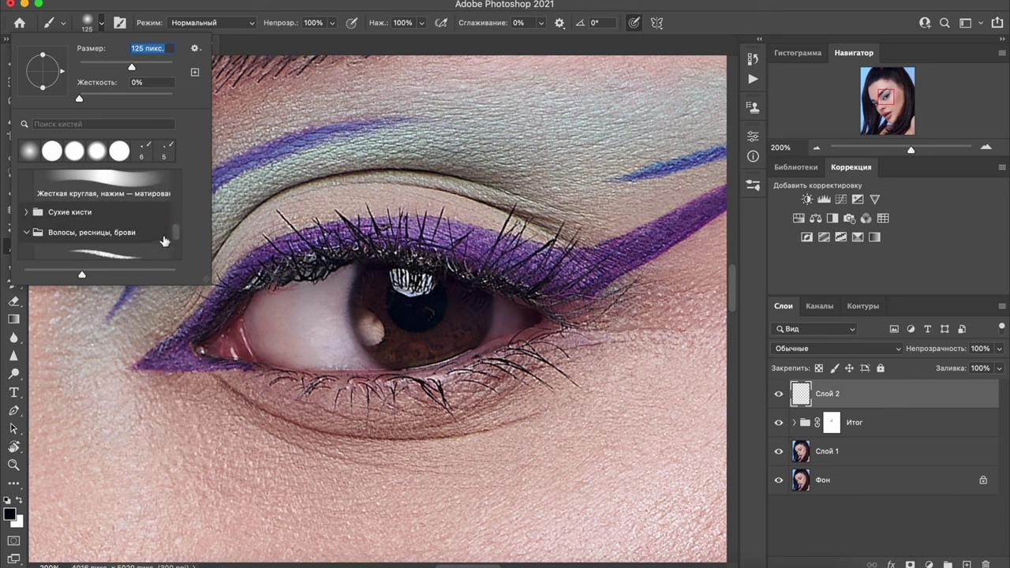
scroll(176, 240, down, 2)
click(100, 223)
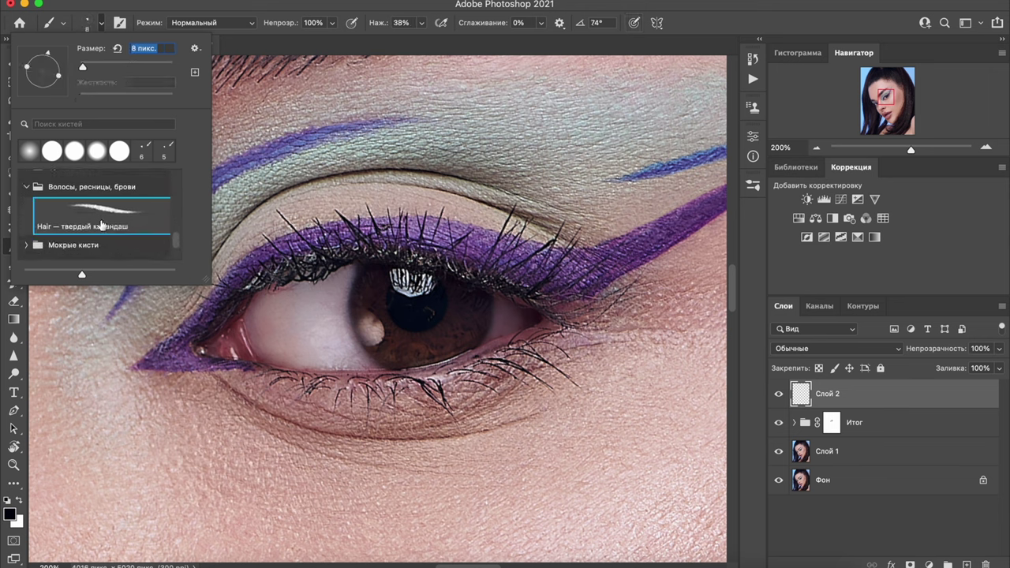
click(687, 27)
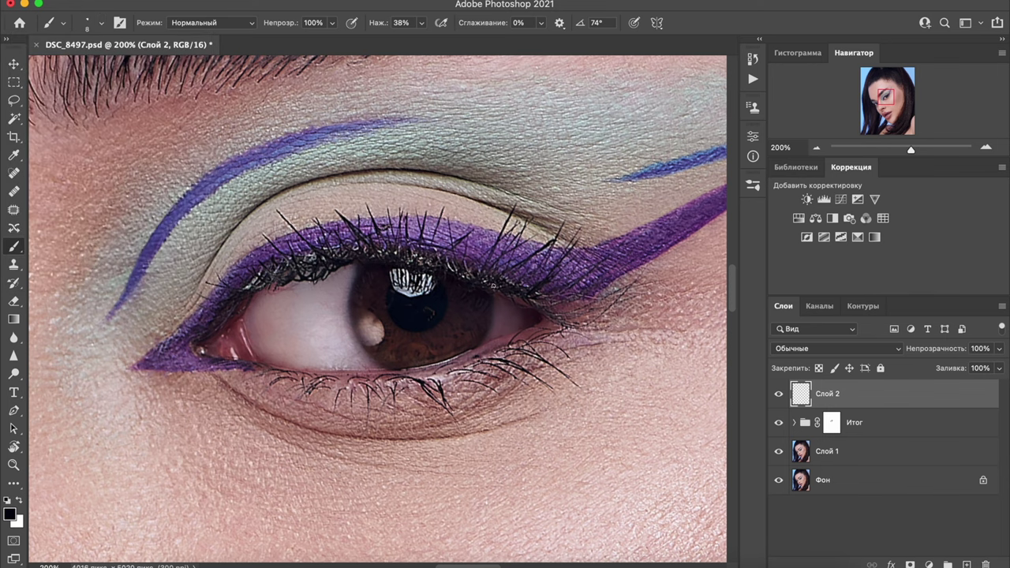
alt+click(491, 244)
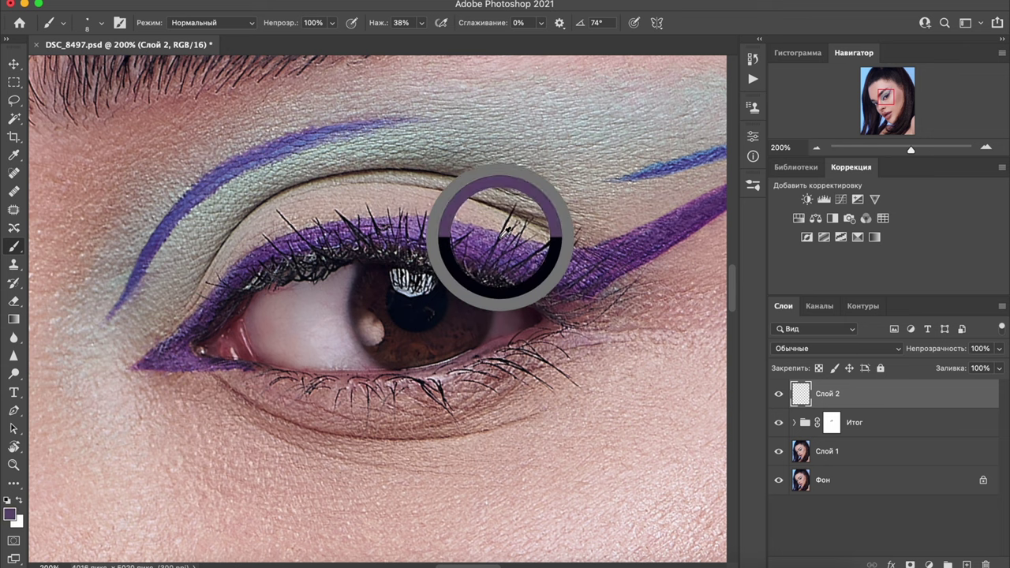
drag(499, 241, 502, 238)
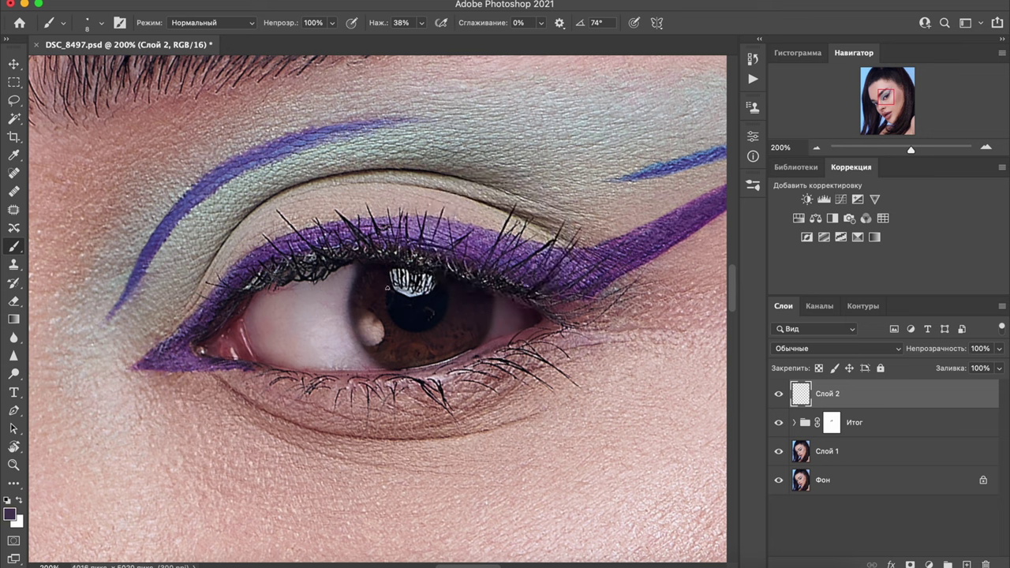
Sample a near-black lash colour, set Flow to 61%, and try out upper-lid lash strokes.
alt+click(509, 219)
drag(377, 24, 382, 25)
drag(471, 263, 488, 220)
key(ctrl+z)
drag(472, 265, 494, 206)
key(ctrl+z)
drag(464, 275, 494, 216)
key(ctrl+z)
drag(378, 23, 388, 26)
drag(466, 254, 491, 215)
key(ctrl+z)
Rotate the view and paint thin lashes along the upper lid, including the outer corner.
key(r)
drag(468, 268, 481, 294)
key(b)
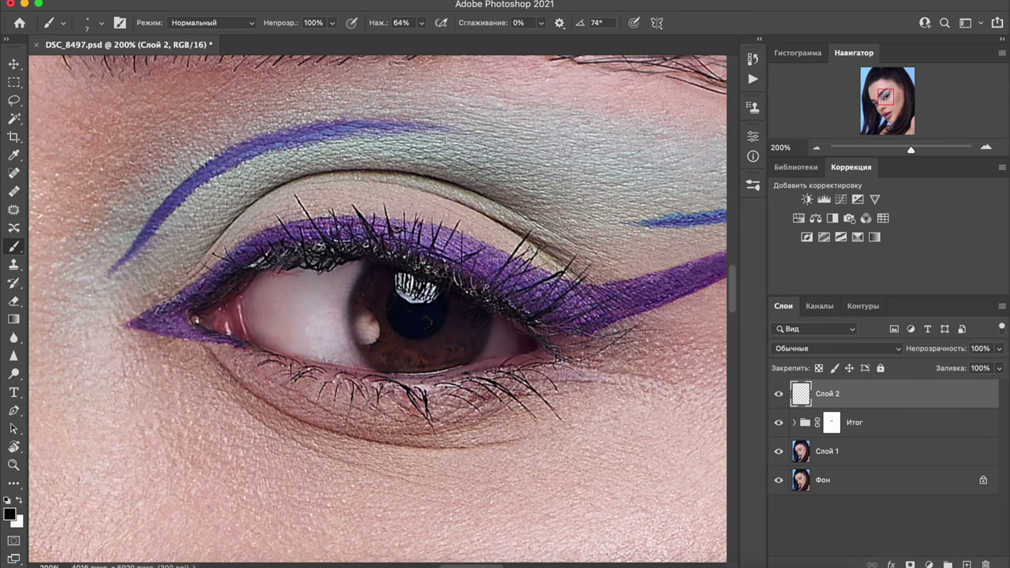
drag(489, 257, 509, 233)
drag(560, 315, 579, 297)
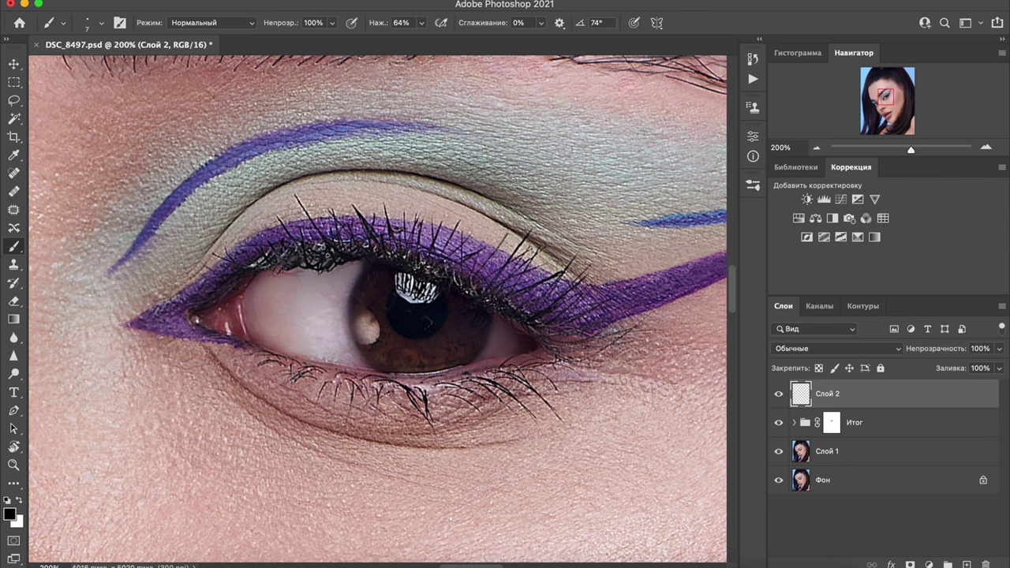
key(r)
mouse_move(315, 246)
mouse_down()
mouse_move(400, 334)
mouse_move(410, 320)
mouse_up()
mouse_move(418, 227)
mouse_down()
mouse_move(451, 204)
mouse_move(434, 181)
mouse_up()
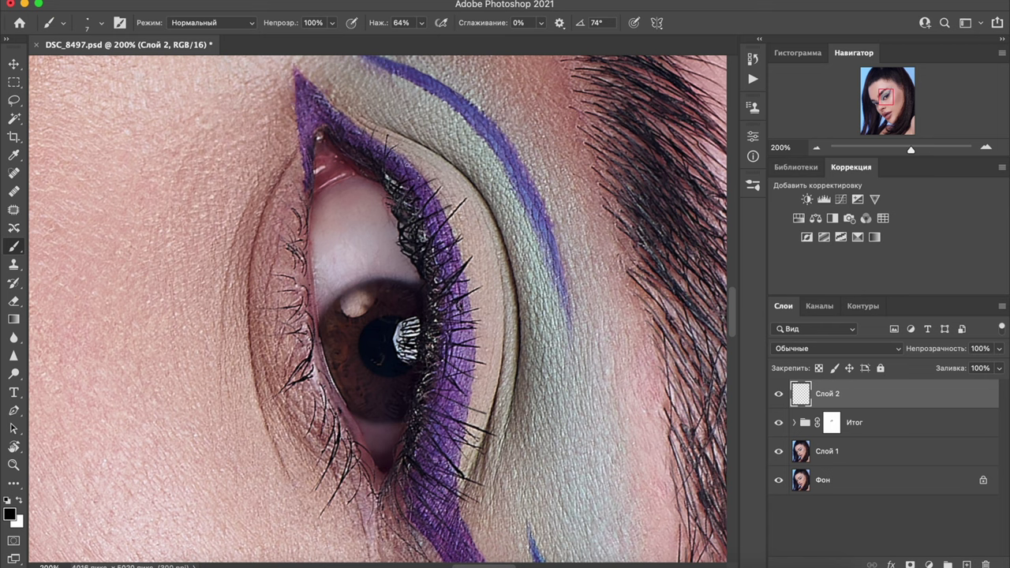
key(r)
drag(464, 229, 299, 221)
click(779, 394)
Compare Слой 2 on and off, then paint more lashes along the upper lash line.
click(779, 394)
click(779, 393)
click(779, 394)
click(13, 247)
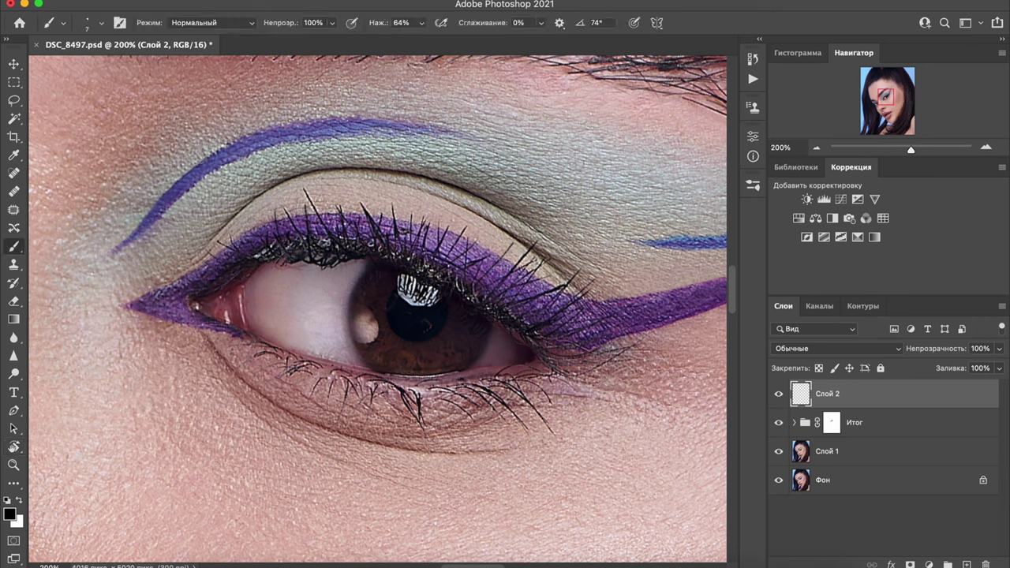
drag(475, 277, 509, 231)
key(ctrl+z)
drag(507, 317, 556, 291)
mouse_move(403, 261)
mouse_down()
mouse_move(378, 199)
mouse_move(449, 280)
mouse_move(464, 272)
mouse_move(386, 205)
mouse_up()
Enlarge the hair brush to 7 px and settle the Flow at 62%.
key(r)
key(r)
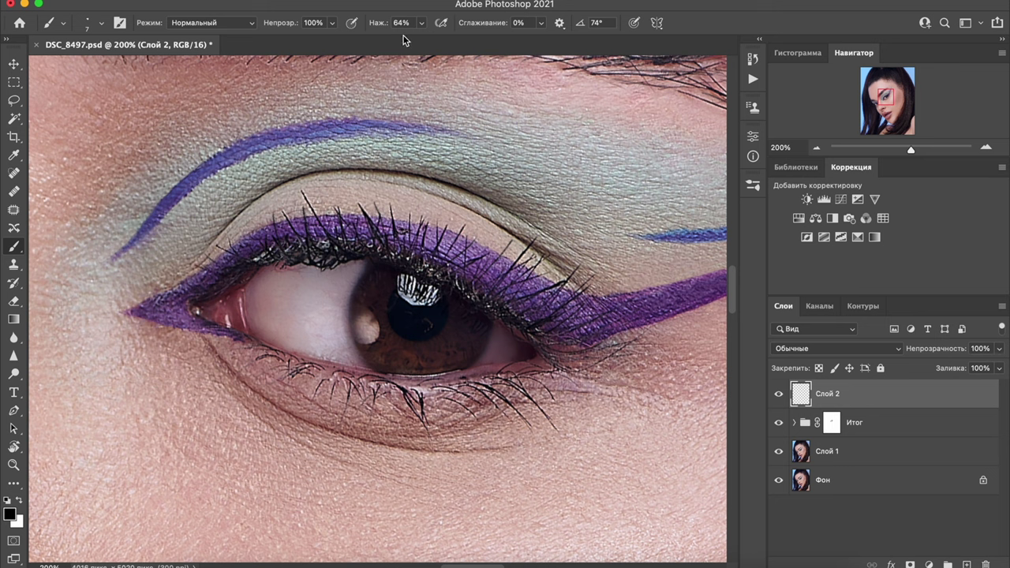
drag(379, 24, 391, 24)
key(bracketright)
drag(379, 24, 368, 23)
drag(376, 26, 367, 25)
drag(371, 25, 375, 25)
key(r)
mouse_move(481, 334)
mouse_down()
mouse_move(484, 306)
mouse_move(478, 342)
mouse_up()
Paint thin lashes near the outer lower lash line and compare the eye with Слой 2 toggled.
mouse_move(505, 299)
mouse_down()
mouse_move(575, 295)
mouse_move(585, 281)
mouse_up()
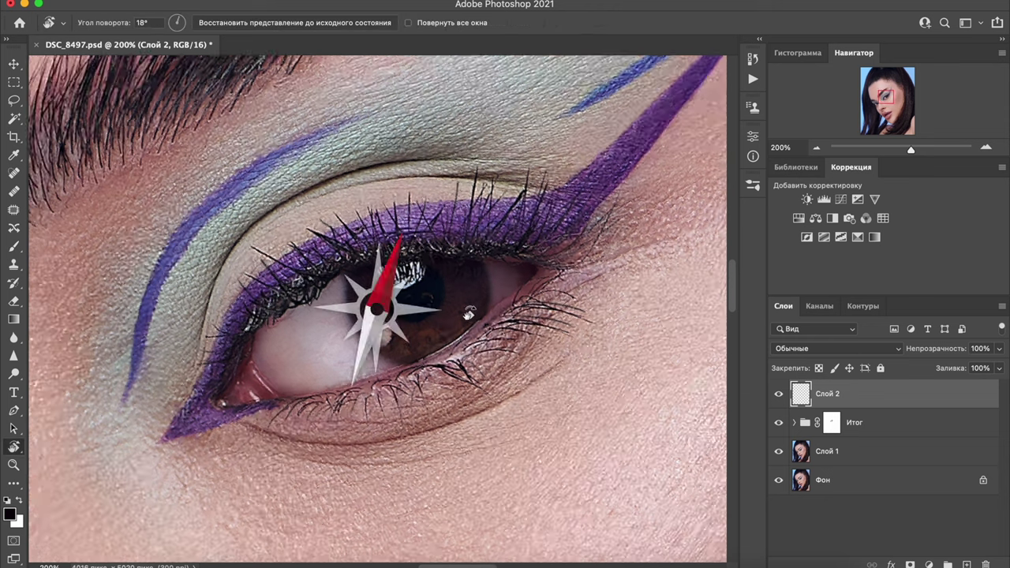
key(r)
mouse_move(330, 420)
mouse_down()
mouse_move(460, 356)
mouse_move(467, 335)
mouse_up()
click(779, 394)
click(779, 394)
click(779, 393)
click(779, 394)
click(779, 394)
click(779, 394)
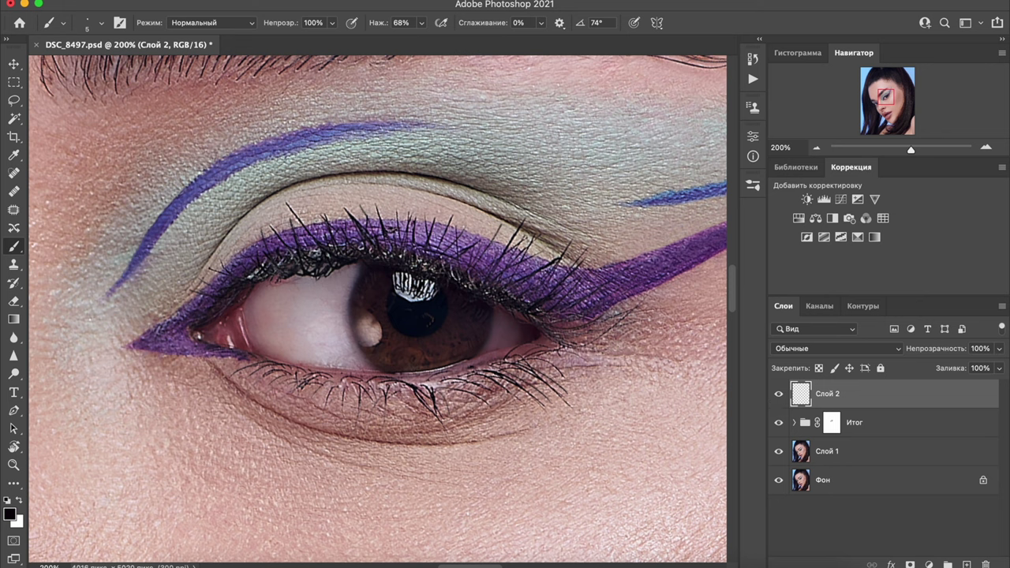
click(463, 3)
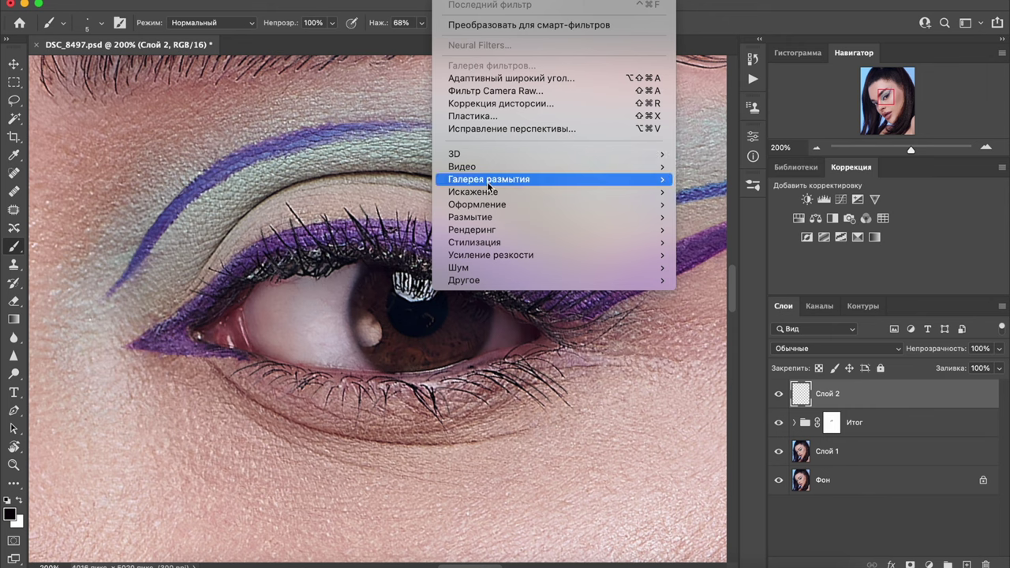
mouse_move(491, 255)
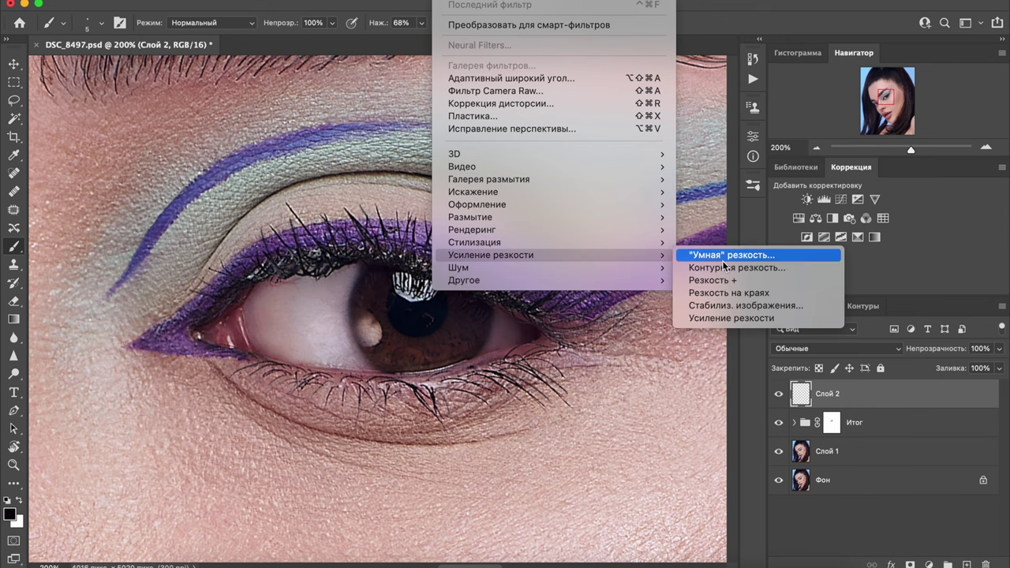
Apply Add Noise with a 10% amount to the painted lashes on Слой 2.
click(702, 273)
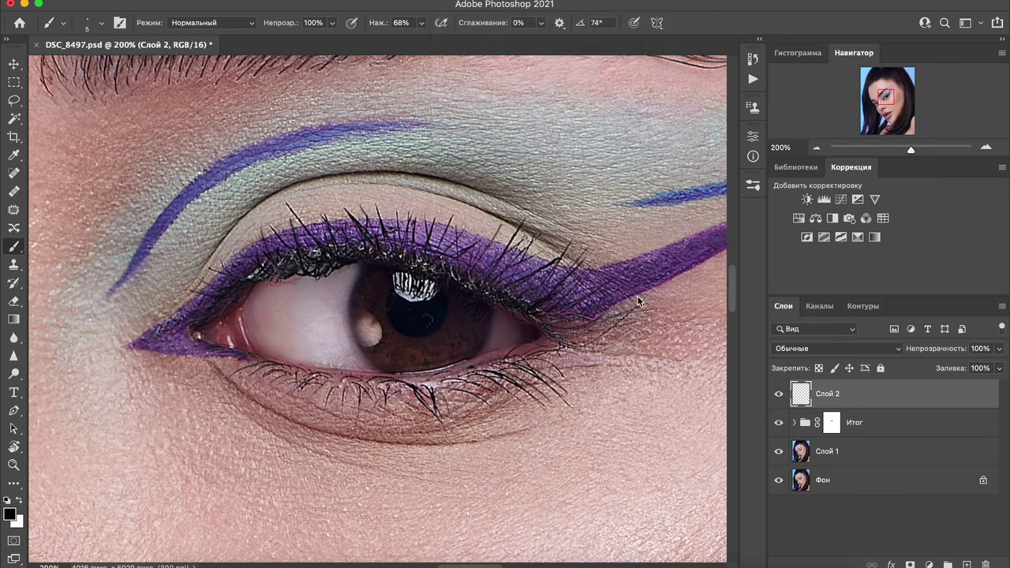
key(ctrl+plus)
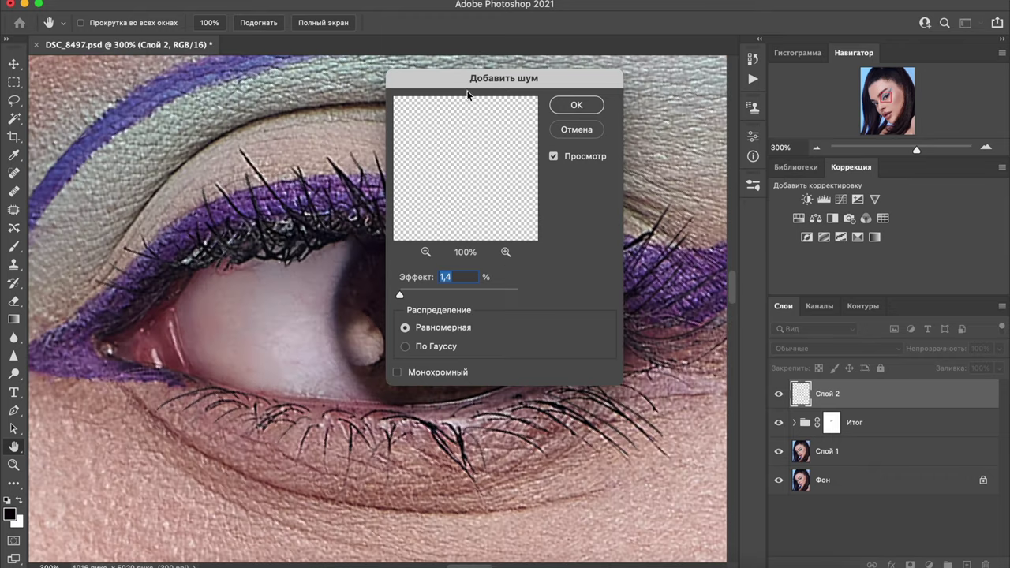
drag(475, 80, 733, 37)
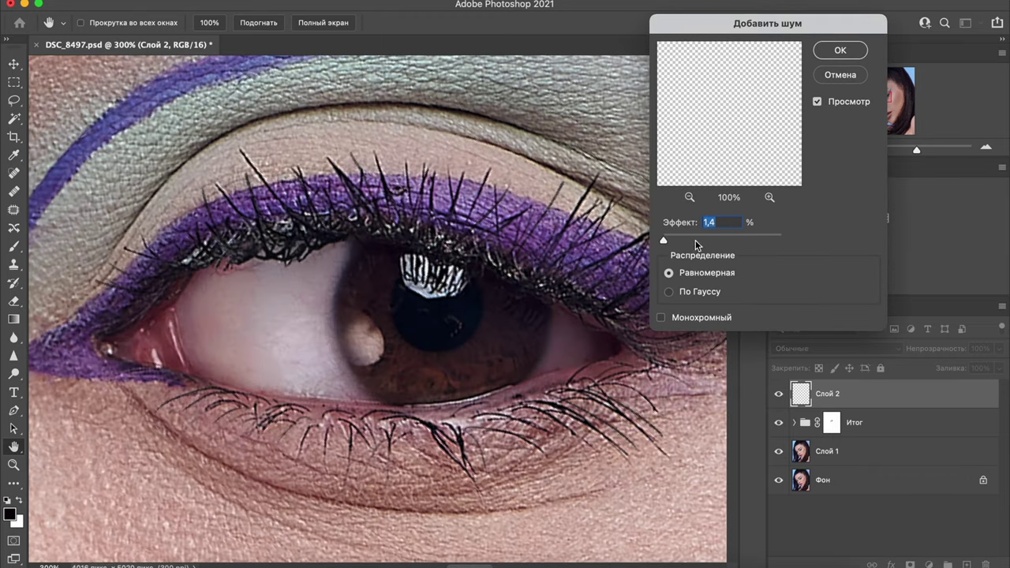
text(2)
key(BackSpace)
text(5)
drag(665, 240, 668, 240)
text(10)
key(Return)
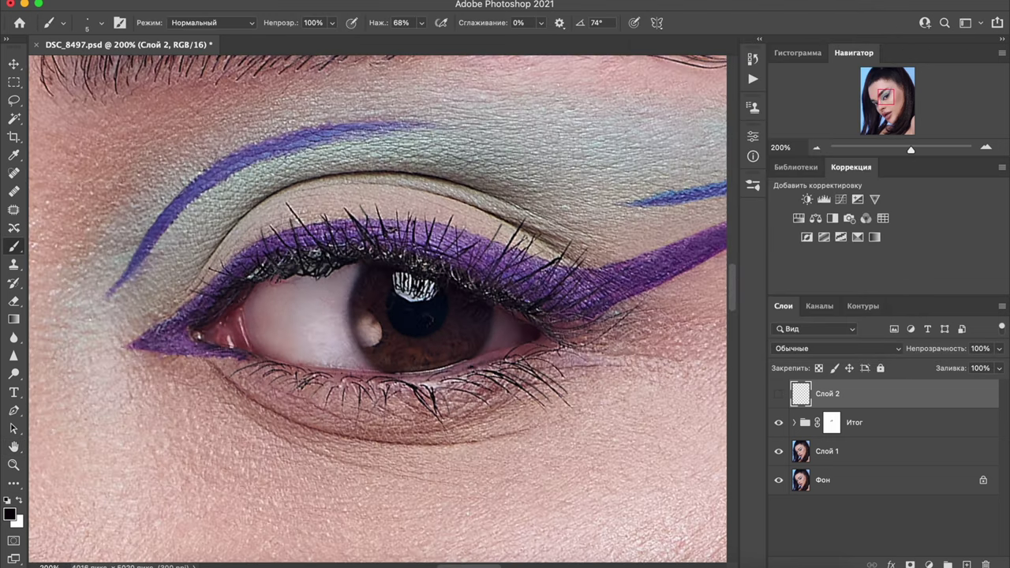
key(ctrl+minus)
Toggle the lash layer on and off to compare before and after.
click(779, 393)
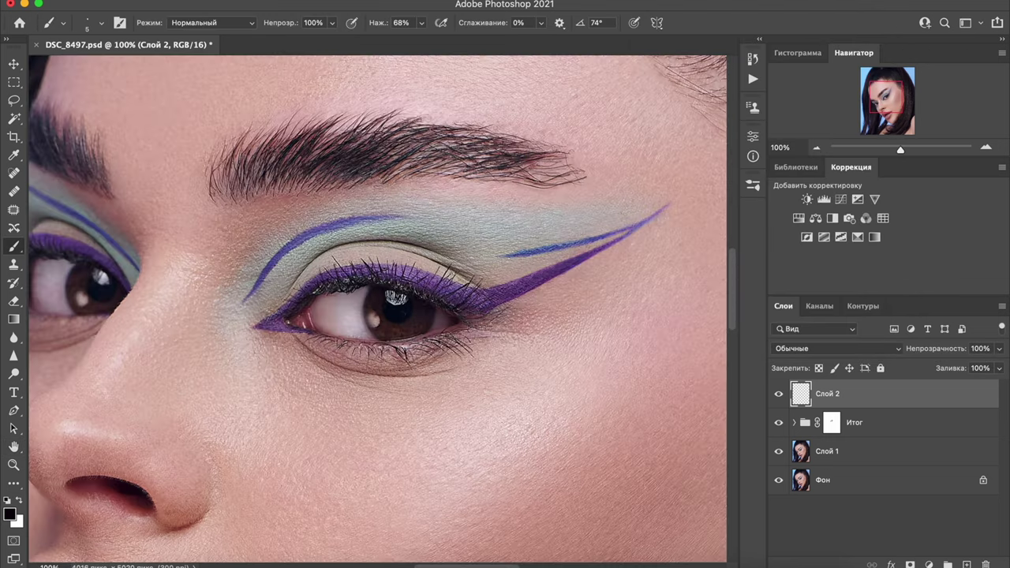
click(779, 393)
click(779, 393)
click(779, 393)
click(779, 393)
click(779, 393)
click(779, 393)
Zoom to 200%, pan over to the other eye, and start renaming the lash layer.
key(super+plus)
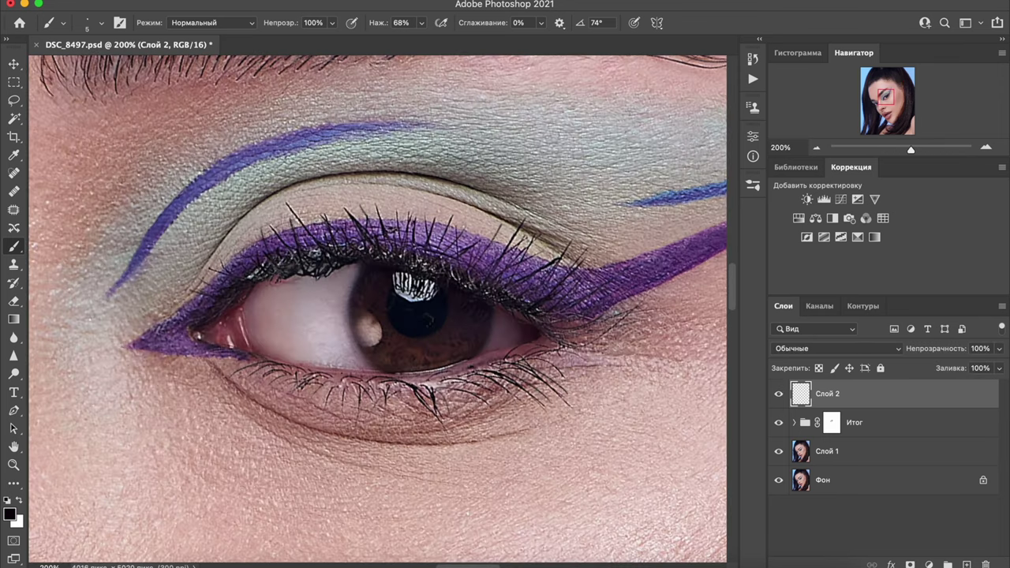
scroll(378, 310, left, 10)
scroll(378, 309, left, 10)
scroll(378, 309, left, 5)
scroll(378, 310, up, 5)
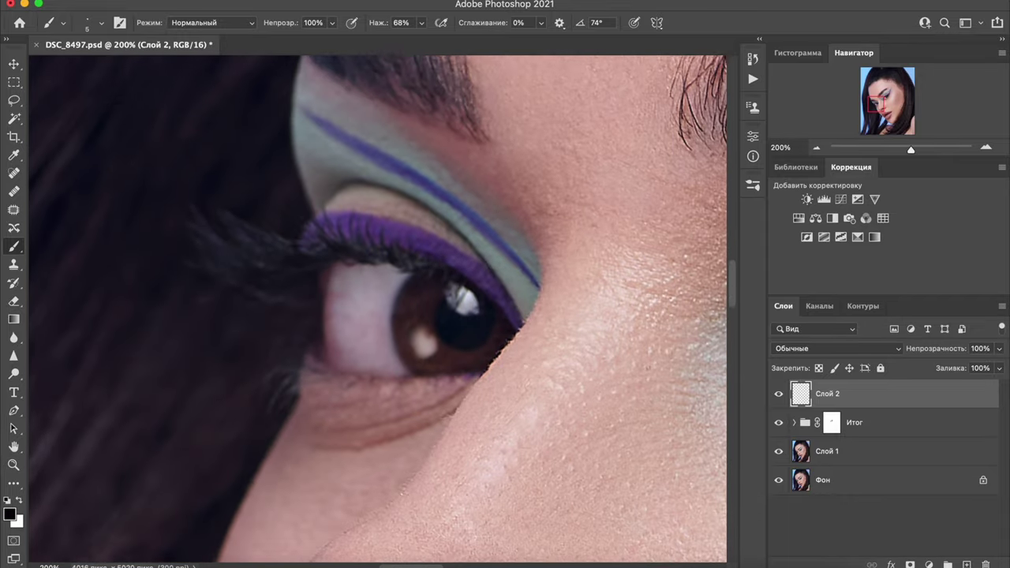
scroll(378, 309, up, 1)
text(пр глаз)
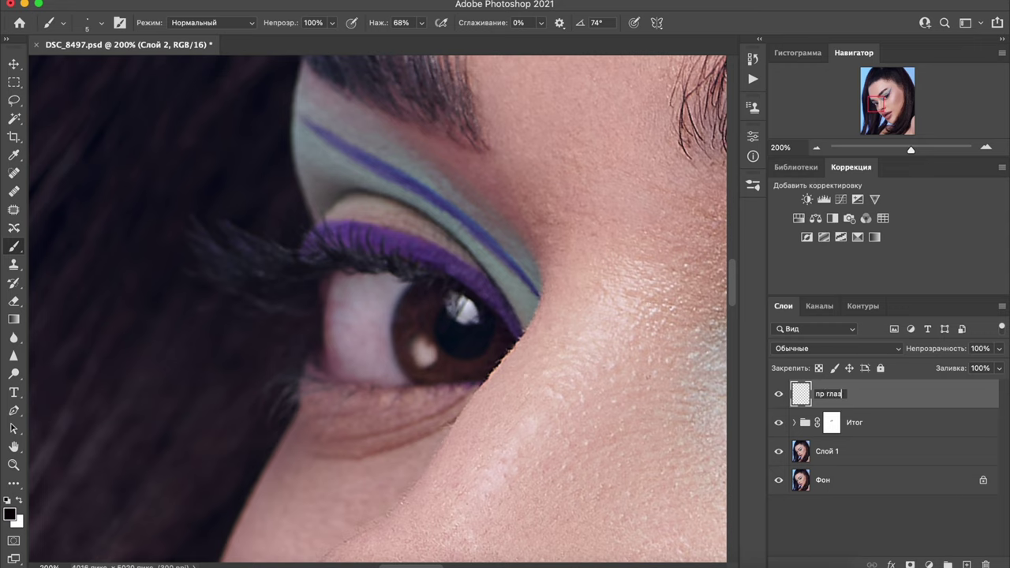
Name the lash layer 'пр глаз' and add a new empty layer 'лв глаз' above it.
click(889, 403)
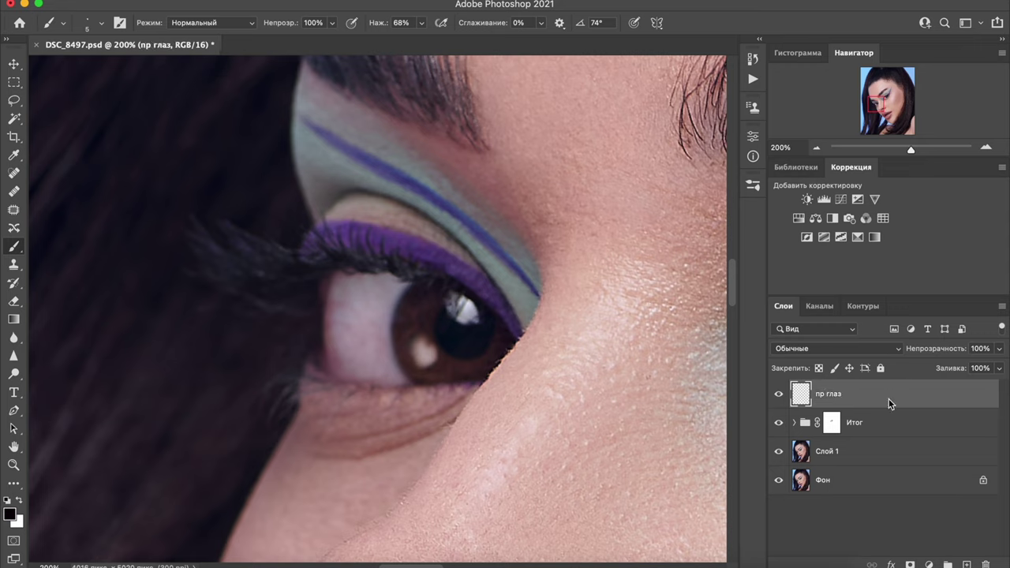
click(967, 565)
double_click(827, 393)
text(лв)
key(Return)
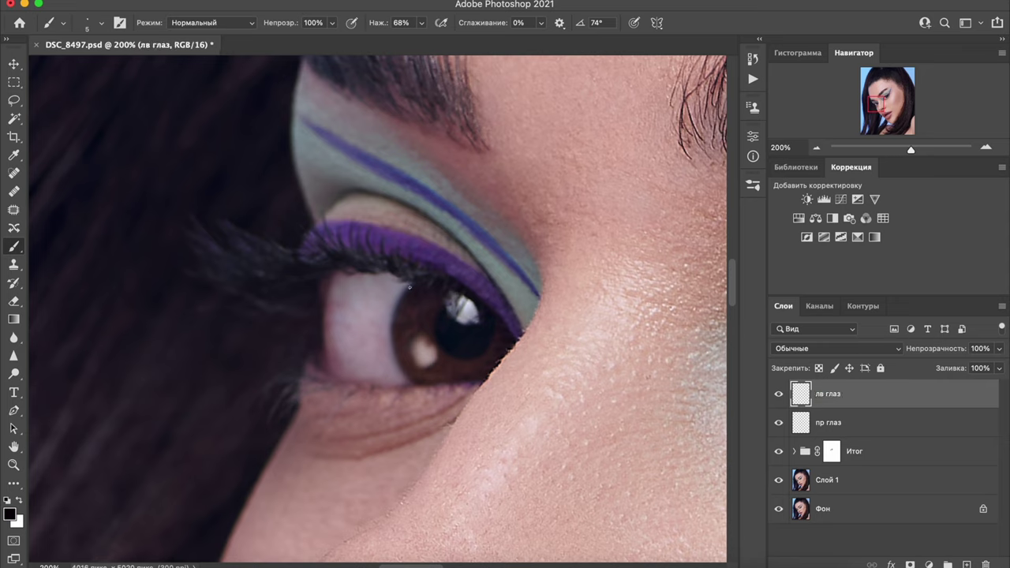
alt+click(366, 261)
Paint the Итог mask with a 100 px soft round brush along the second eye's upper lashes.
click(831, 451)
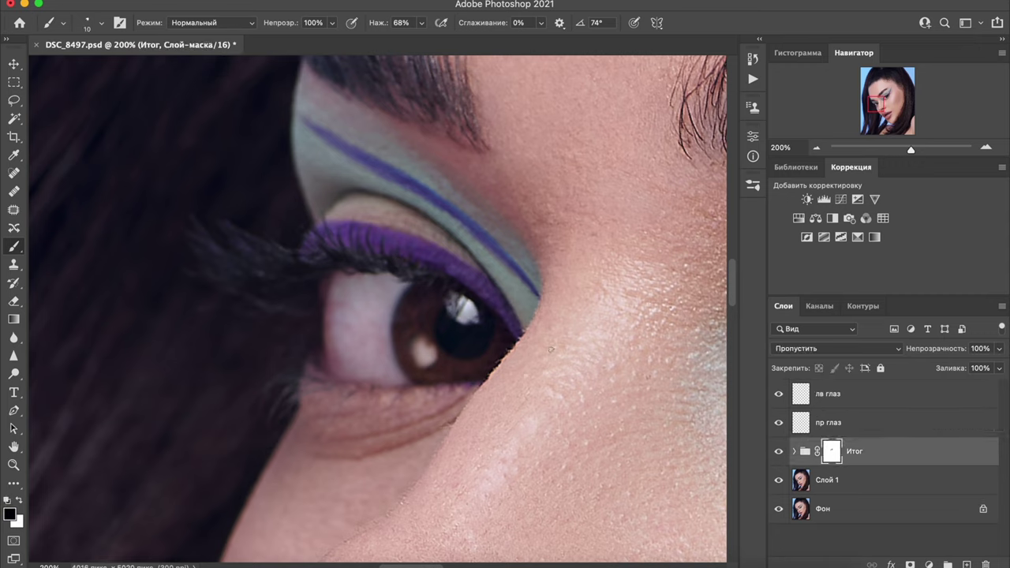
click(86, 23)
scroll(177, 202, down, 3)
scroll(177, 202, up, 3)
click(106, 201)
click(677, 44)
key(bracketright)
key(bracketright)
key(bracketright)
key(bracketright)
key(bracketright)
key(bracketright)
key(bracketright)
key(bracketright)
drag(415, 263, 285, 259)
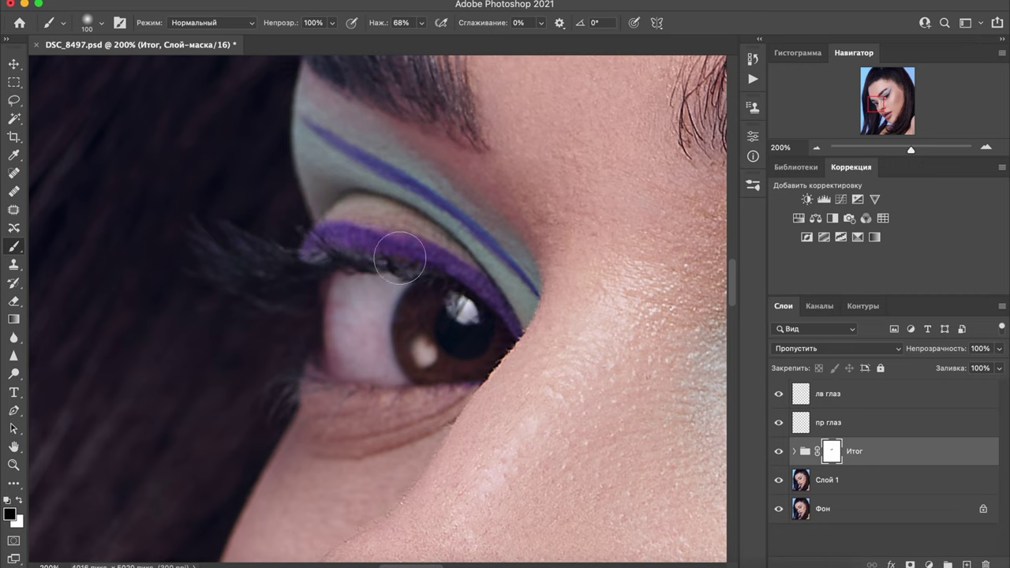
drag(285, 259, 424, 275)
key(bracketleft)
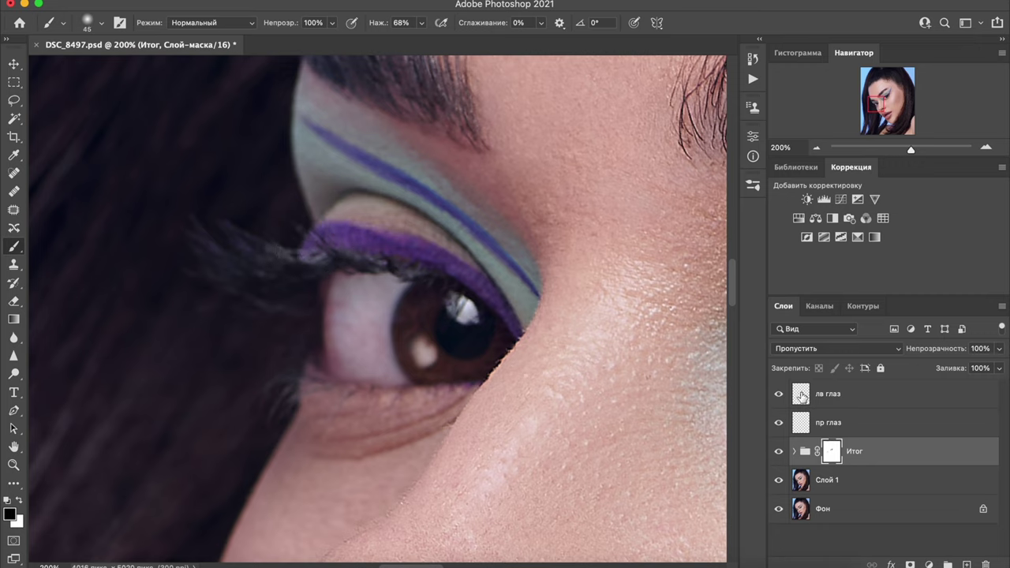
click(802, 397)
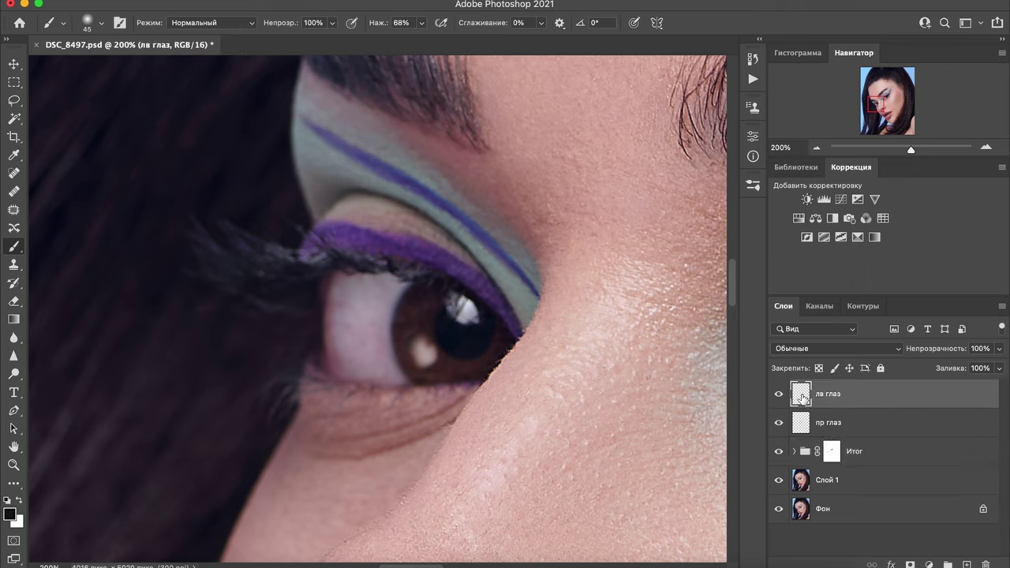
Select the Hair hard pencil brush at 8 px.
click(92, 24)
scroll(178, 184, down, 10)
click(103, 237)
click(749, 26)
click(323, 263)
Paint thin dark lash hairs along the upper lash line on лв глаз, then compare with the layer hidden.
drag(372, 268, 438, 239)
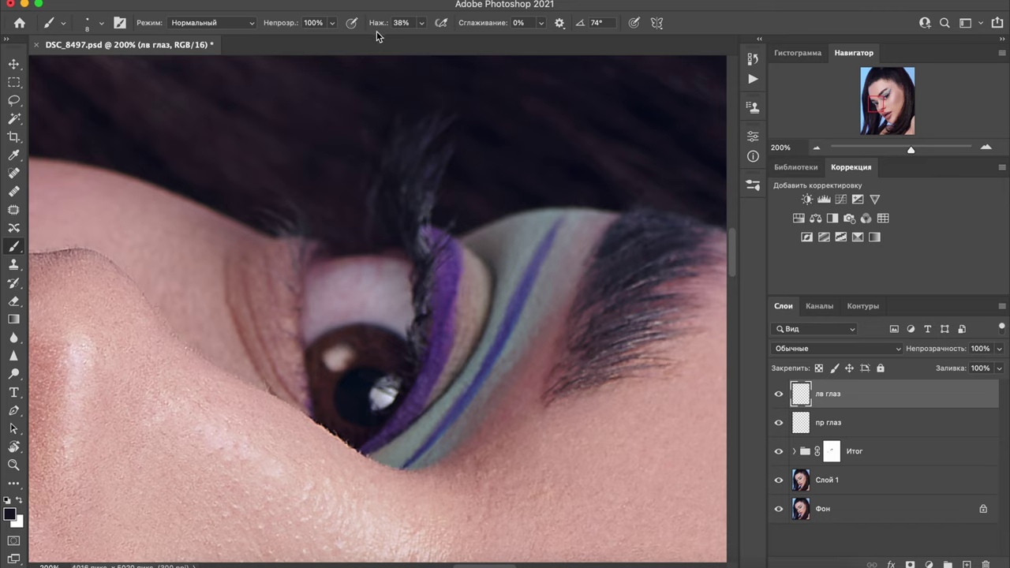
drag(420, 310, 427, 257)
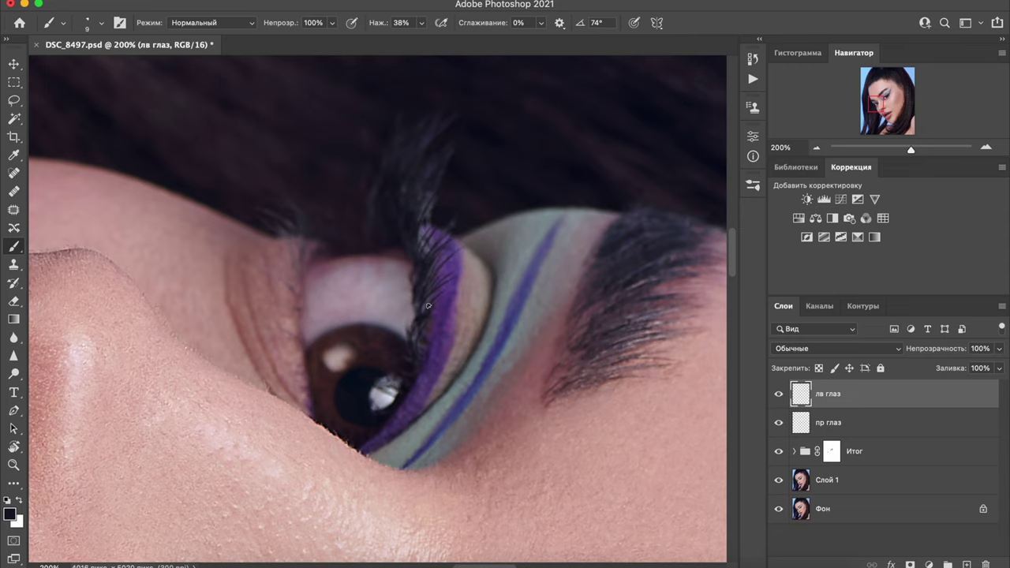
drag(427, 282, 450, 253)
key(r)
drag(474, 378, 449, 169)
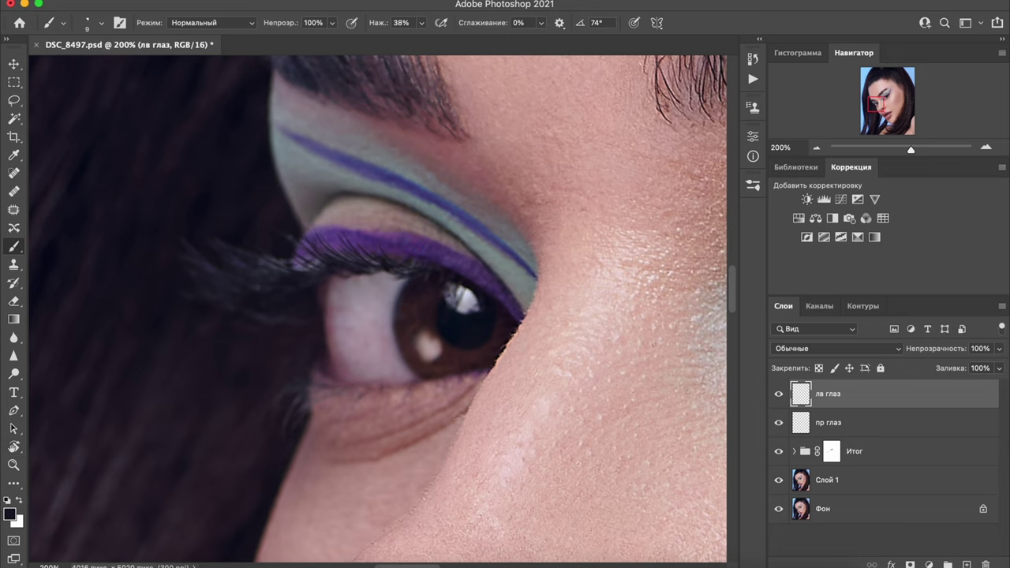
click(779, 393)
click(779, 393)
click(475, 5)
mouse_move(471, 217)
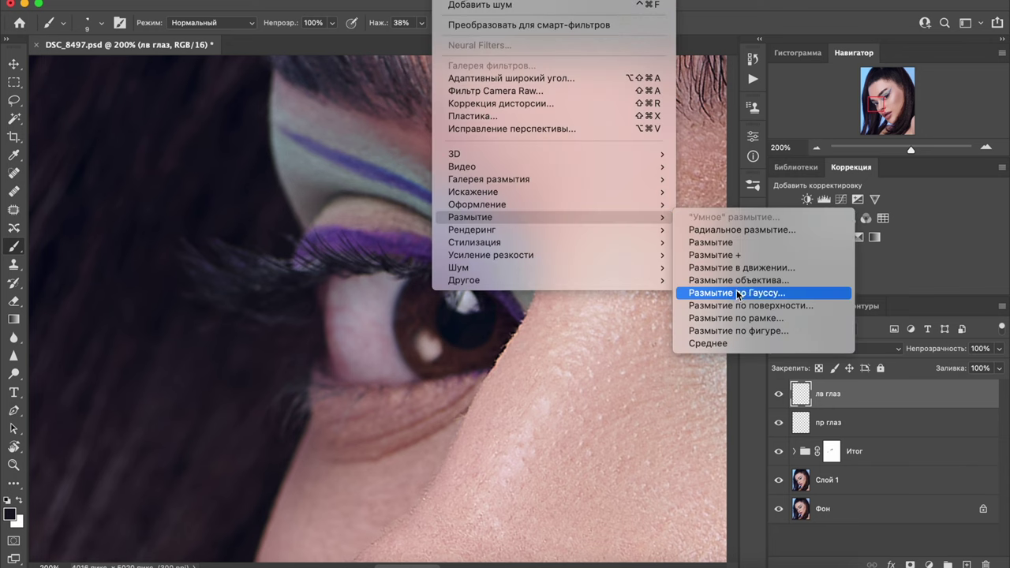
Soften the лв глаз lashes with a roughly 1 px Gaussian Blur and add a new empty layer above.
click(737, 293)
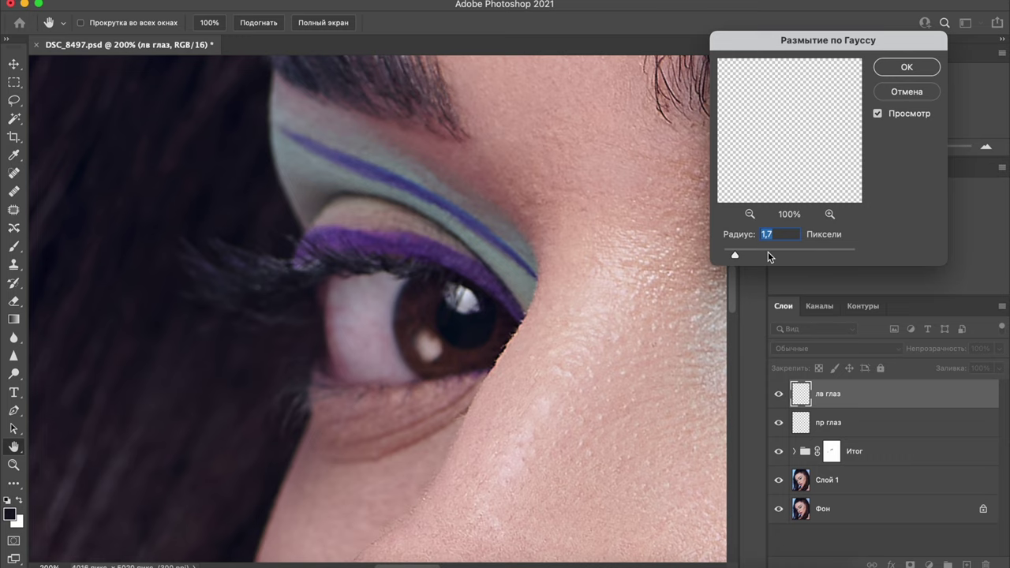
click(788, 233)
key(BackSpace)
key(Return)
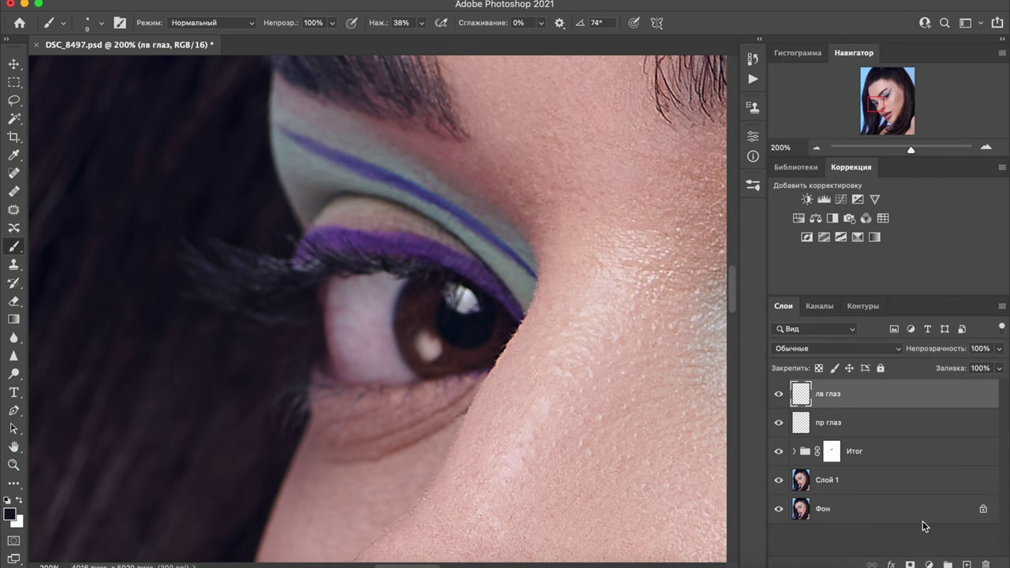
key(ctrl+alt+shift+e)
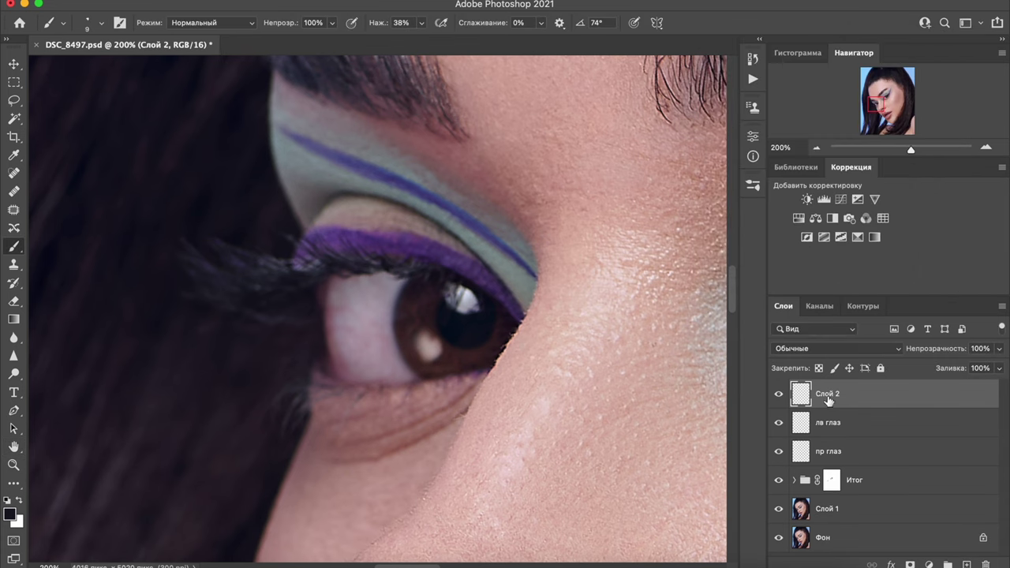
Name the new layer 'лв глаз 2'.
double_click(829, 393)
click(760, 161)
double_click(827, 393)
text(лв глац)
text( 2)
key(Return)
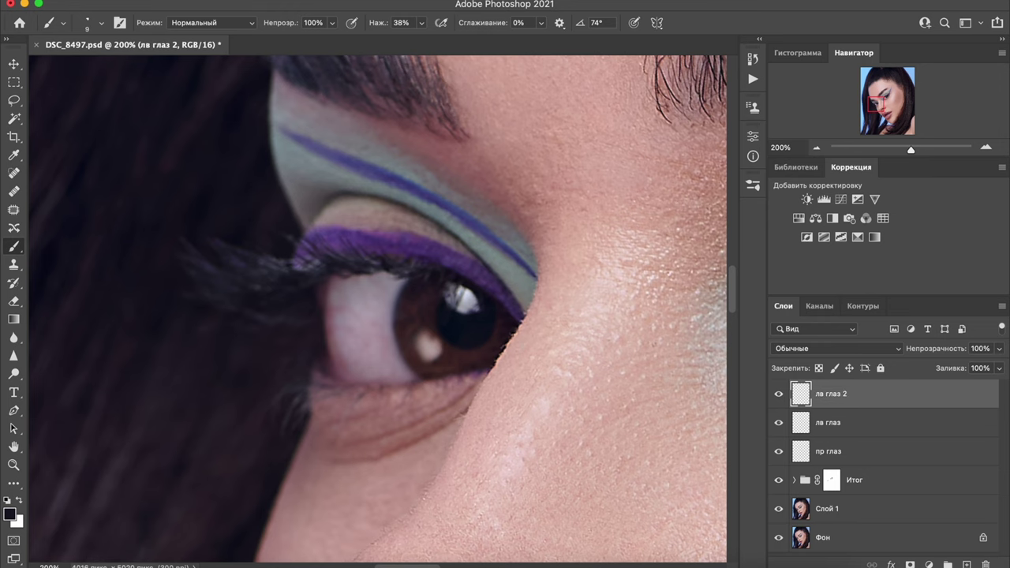
Paint small lash strokes near the lash tips with a 10 px brush in a rotated view.
key(r)
drag(456, 330, 321, 450)
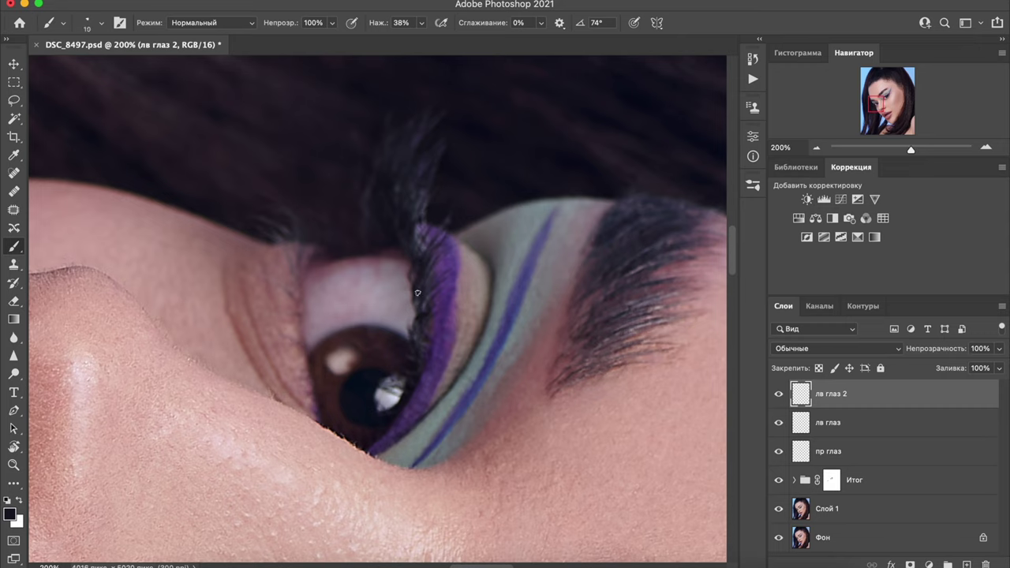
drag(417, 253, 422, 224)
key(bracketleft)
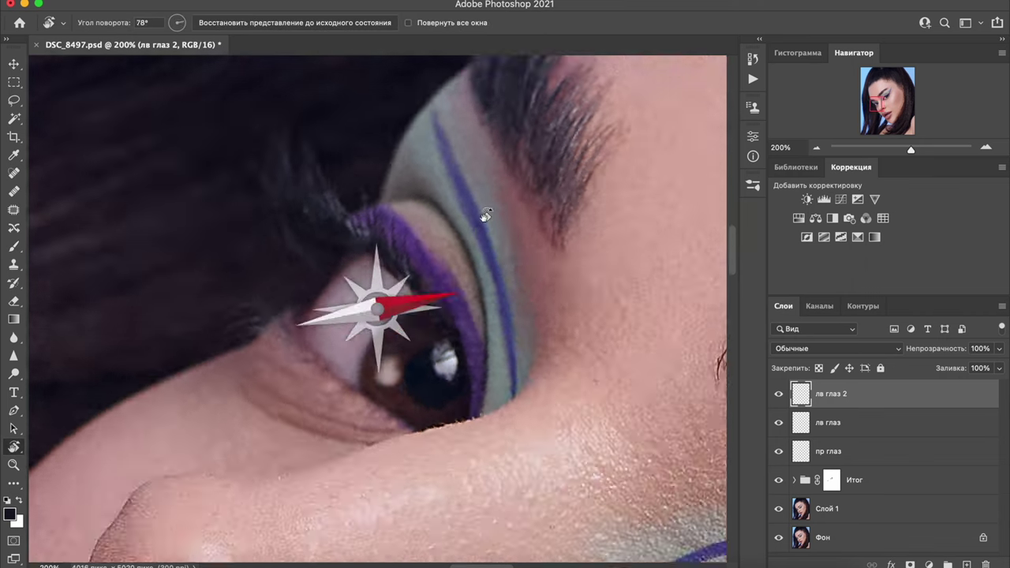
drag(425, 357, 435, 250)
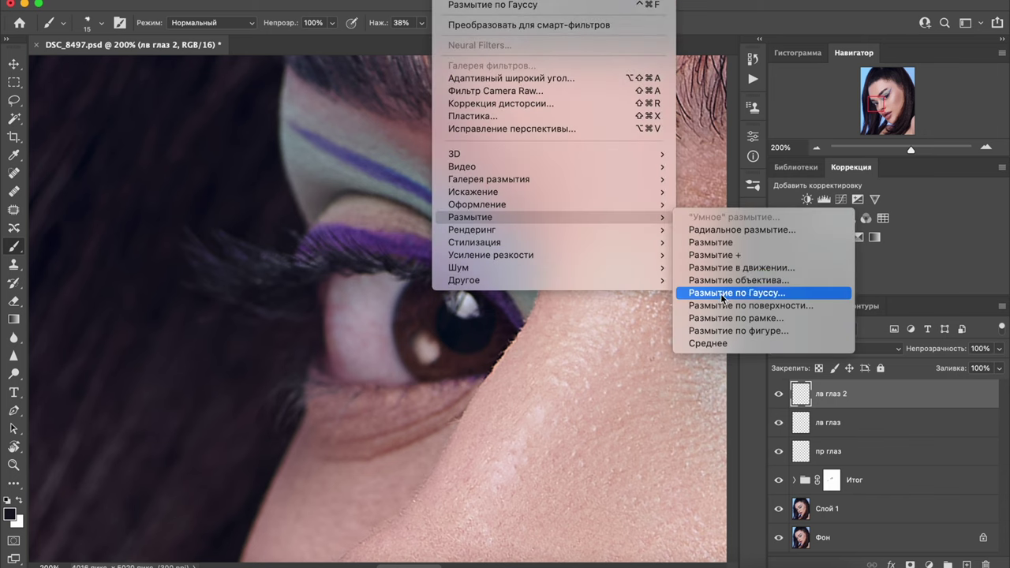
Apply a Gaussian Blur of about 1,7 px to the лв глаз 2 lashes.
mouse_move(471, 217)
click(720, 294)
click(786, 235)
key(BackSpace)
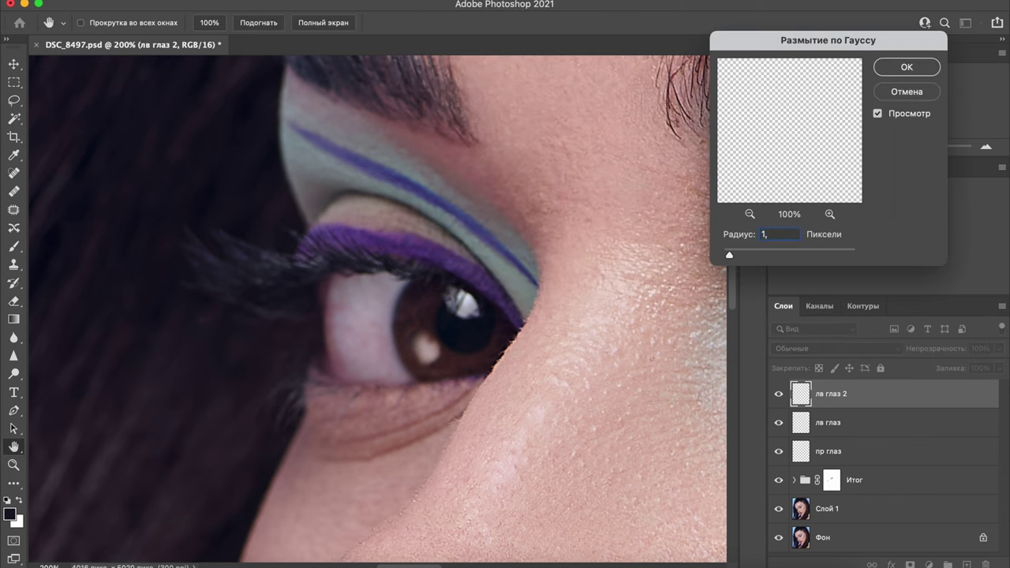
key(Return)
key(b)
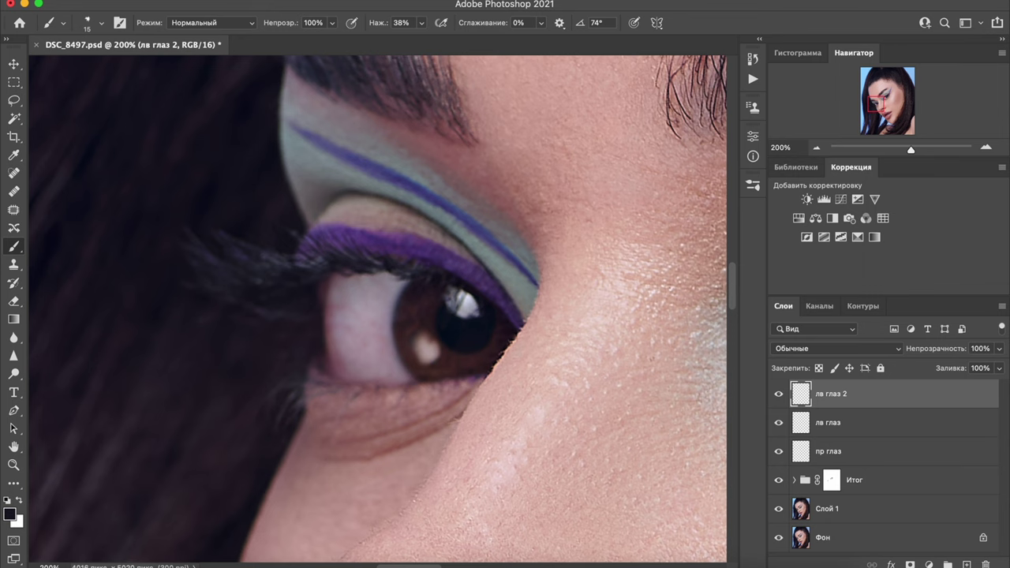
Add 2% noise to the лв глаз 2 layer.
click(458, 0)
mouse_move(459, 268)
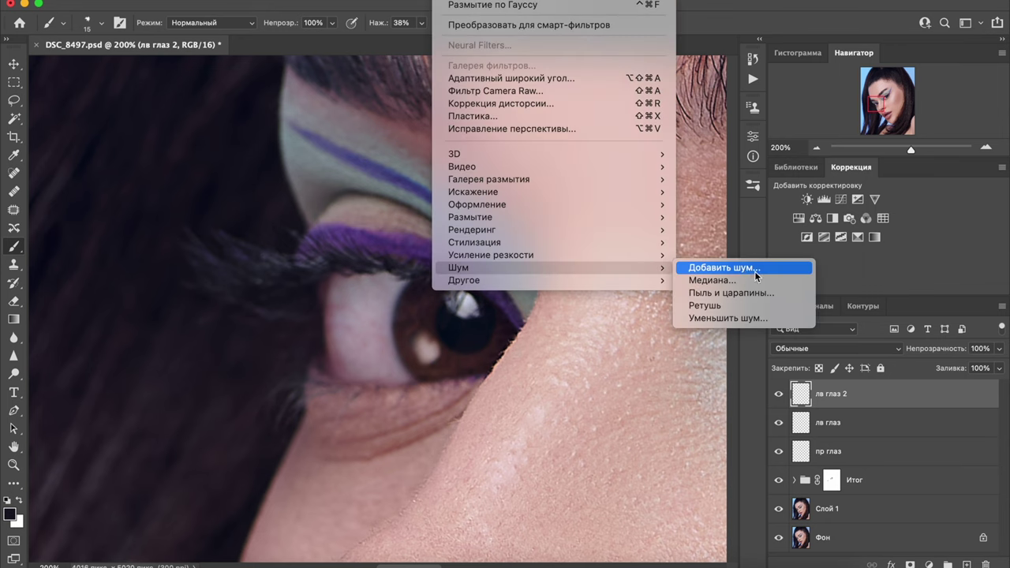
click(759, 272)
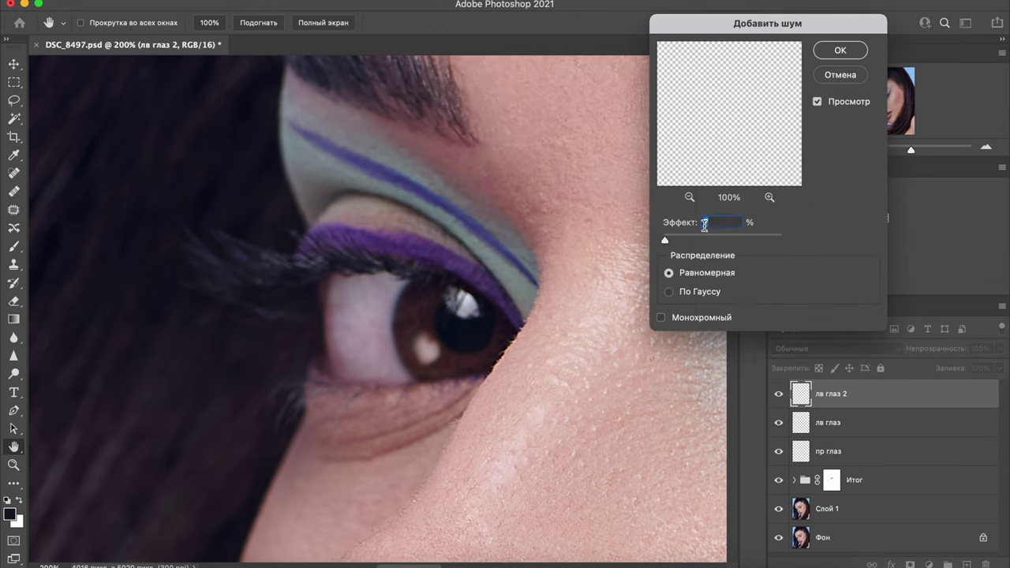
text(2)
key(Return)
Add 4% noise to the лв глаз layer and select both lash layers.
key(alt+bracketleft)
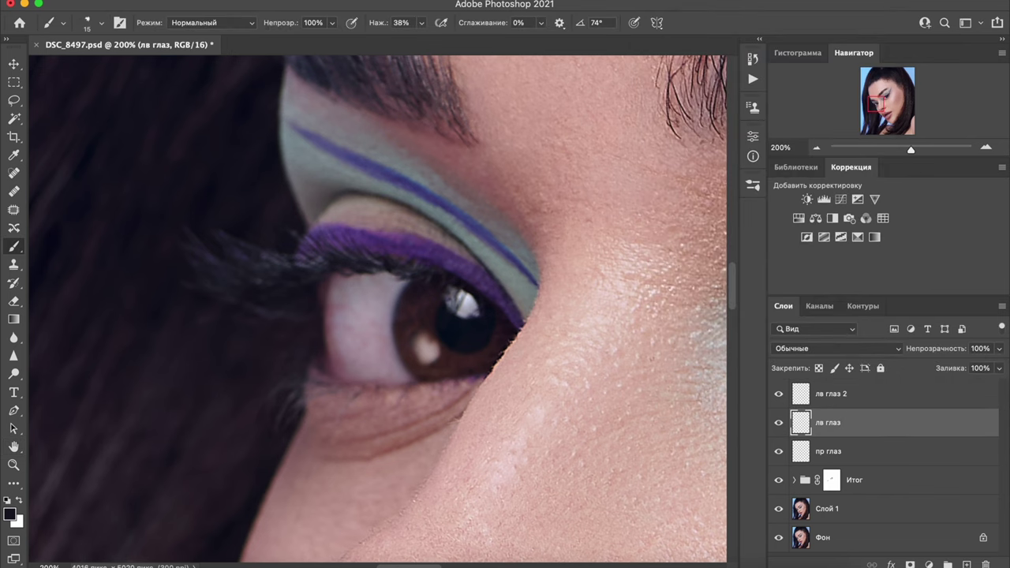
click(721, 269)
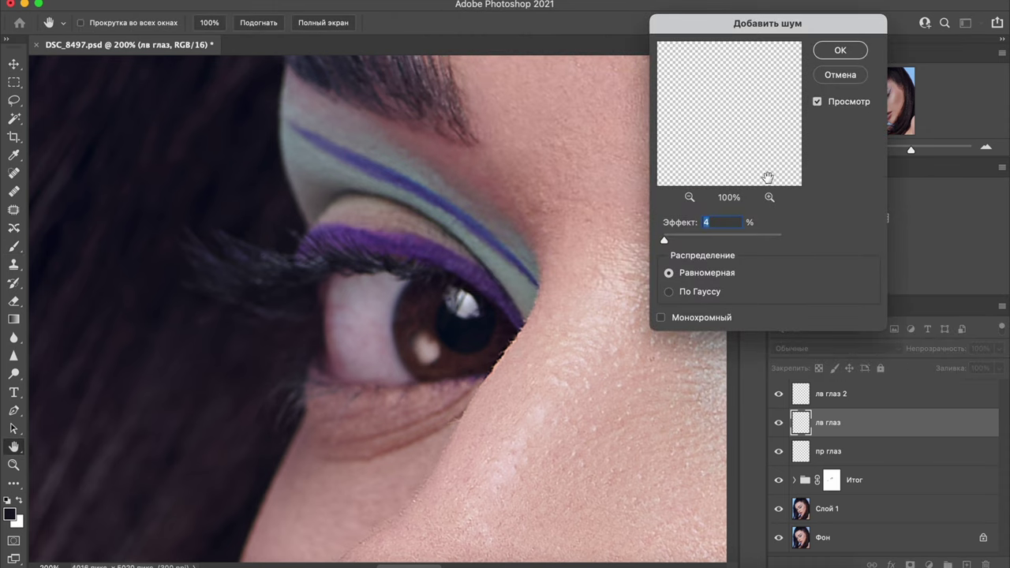
key(Return)
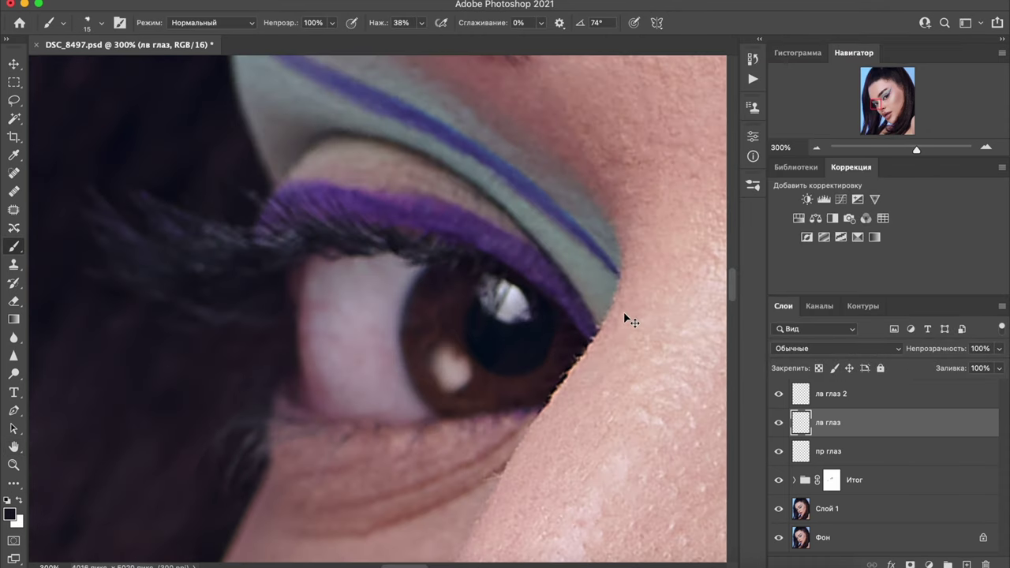
key(ctrl+minus)
key(ctrl+minus)
key(ctrl+minus)
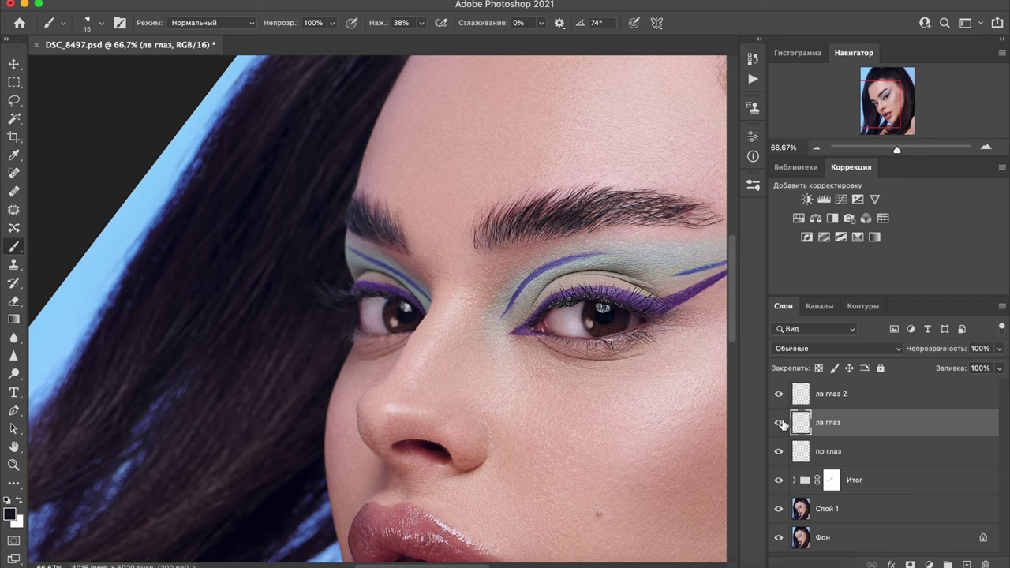
click(859, 403)
Group the two left-eye lash layers and compare the eye with and without them.
shift+click(839, 426)
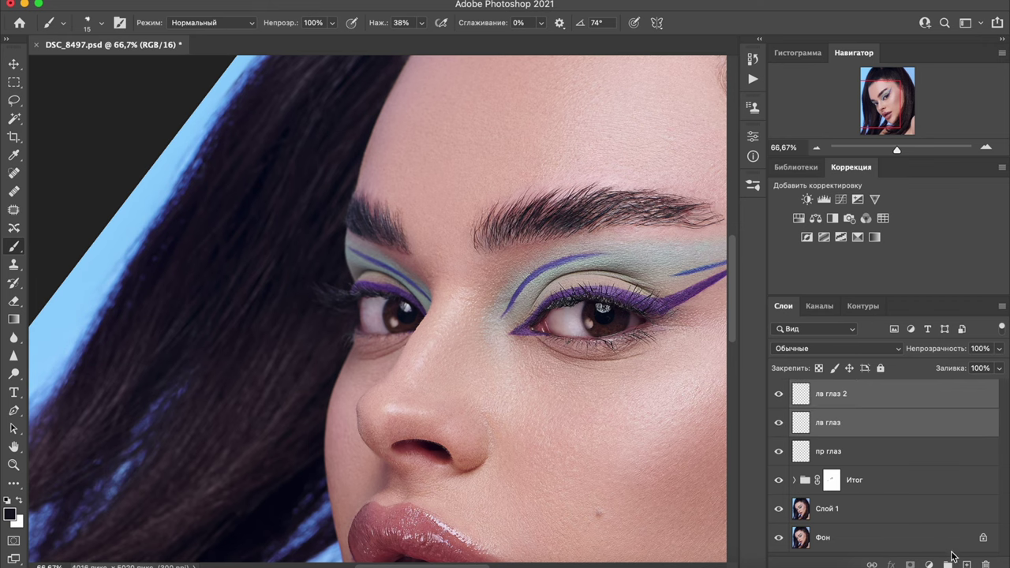
click(947, 564)
key(ctrl+plus)
key(ctrl+plus)
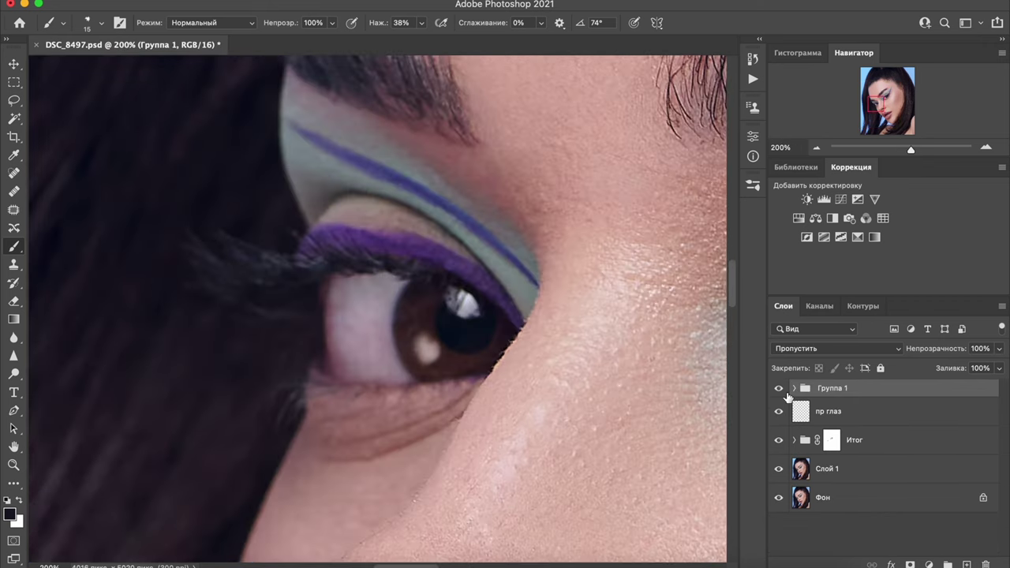
key(ctrl+minus)
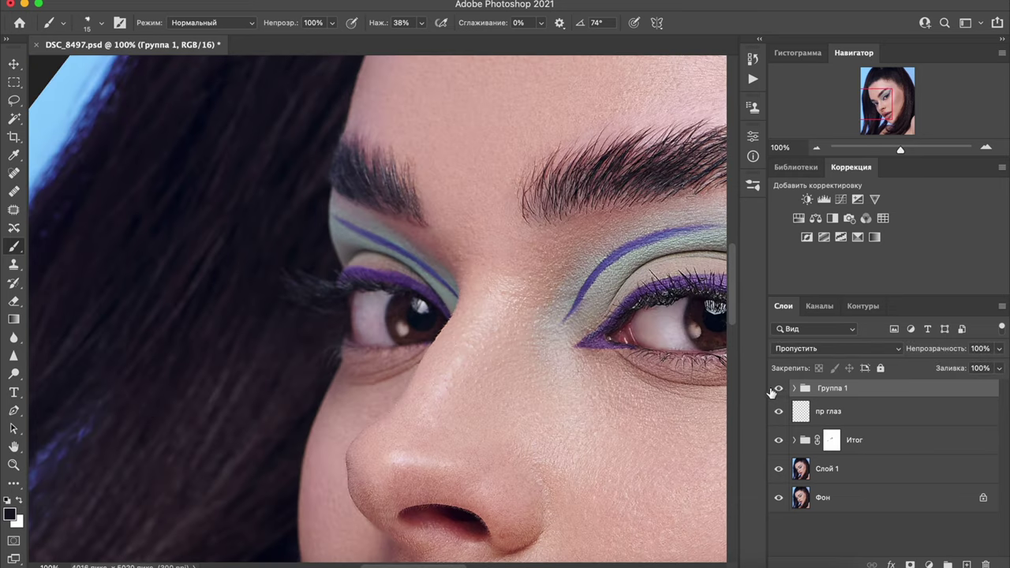
click(778, 389)
click(778, 388)
click(778, 390)
click(777, 390)
key(ctrl+plus)
key(ctrl+plus)
click(779, 388)
click(778, 389)
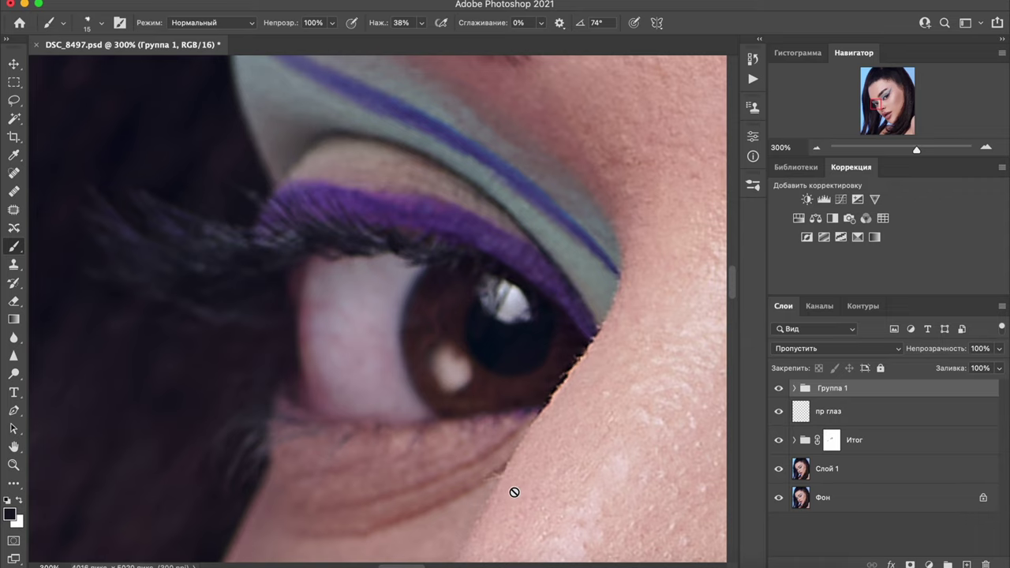
Compare the eye area with and without the пр глаз retouch at several zoom levels.
drag(402, 566, 484, 560)
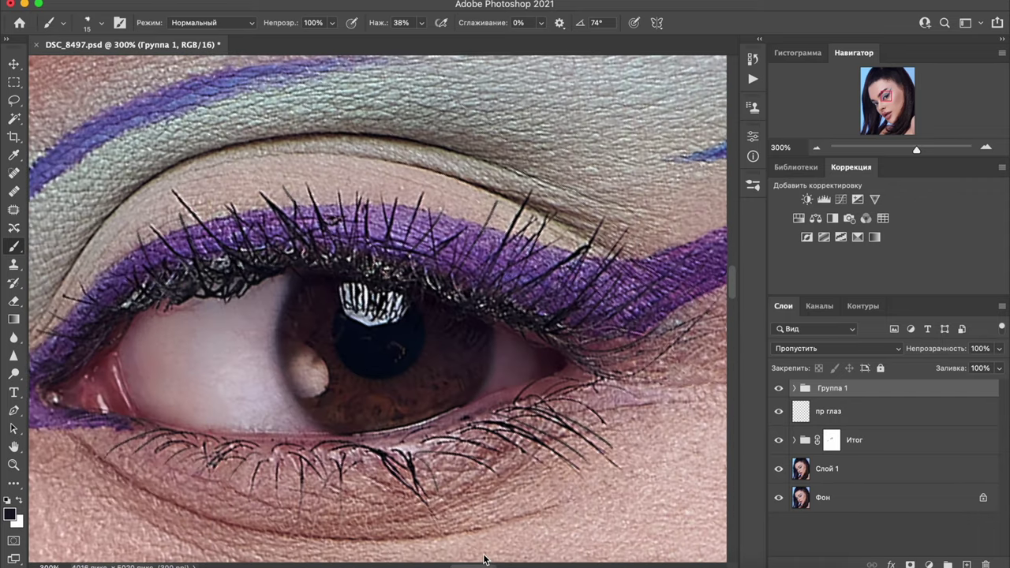
drag(484, 559, 479, 559)
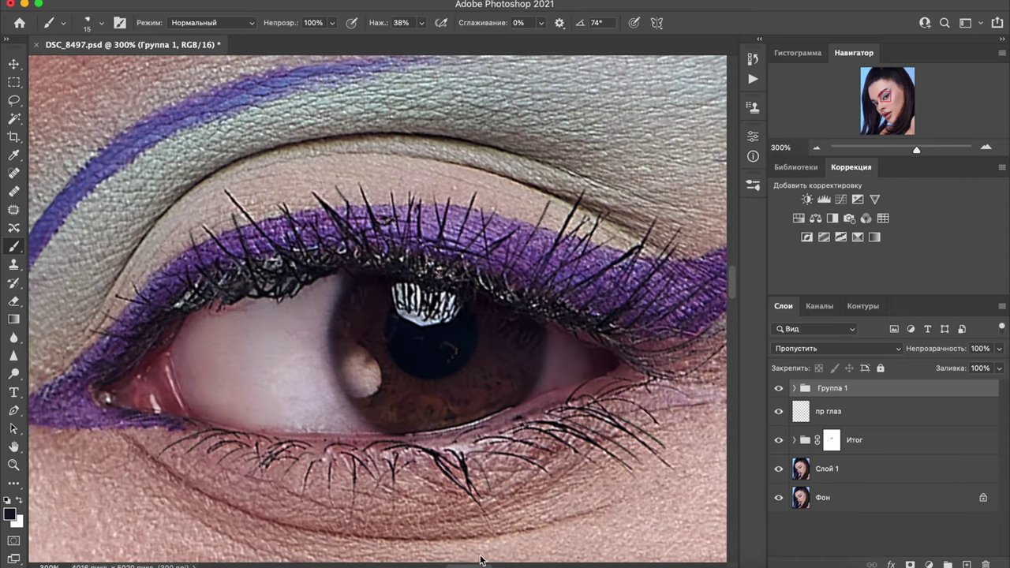
click(779, 411)
click(779, 411)
click(779, 411)
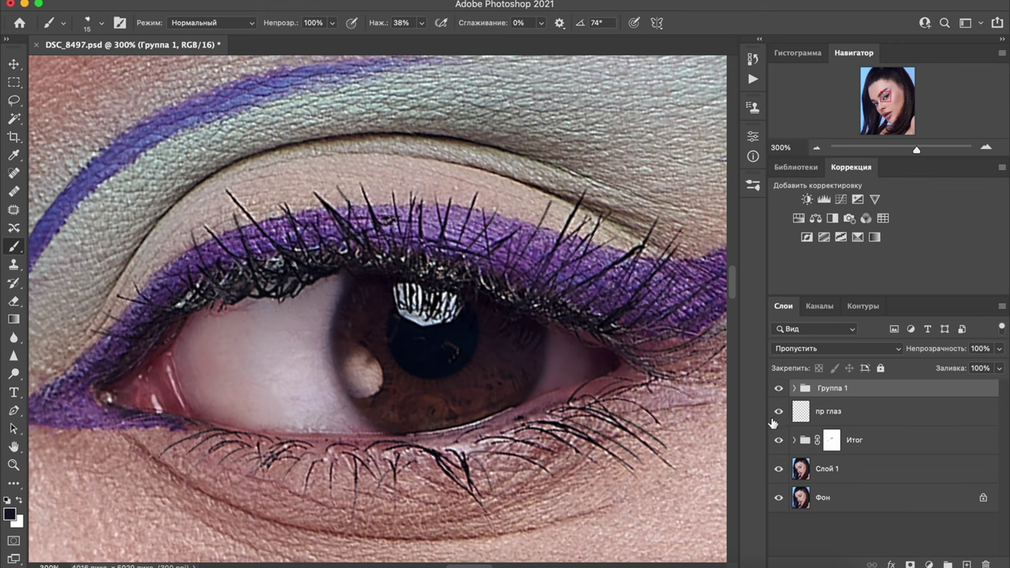
key(ctrl+1)
key(ctrl+minus)
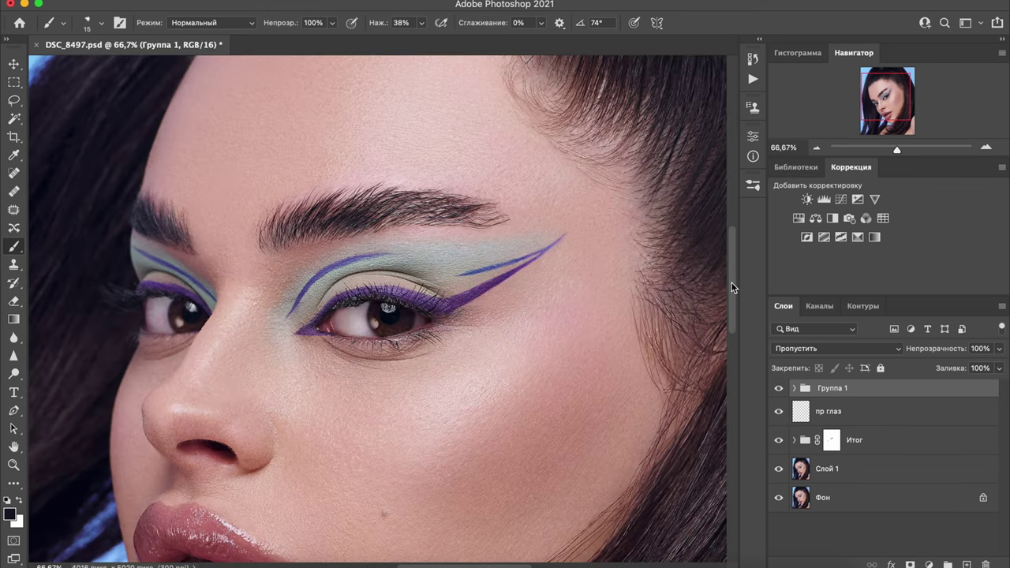
scroll(621, 446, up, 5)
key(ctrl+1)
scroll(692, 330, left, 5)
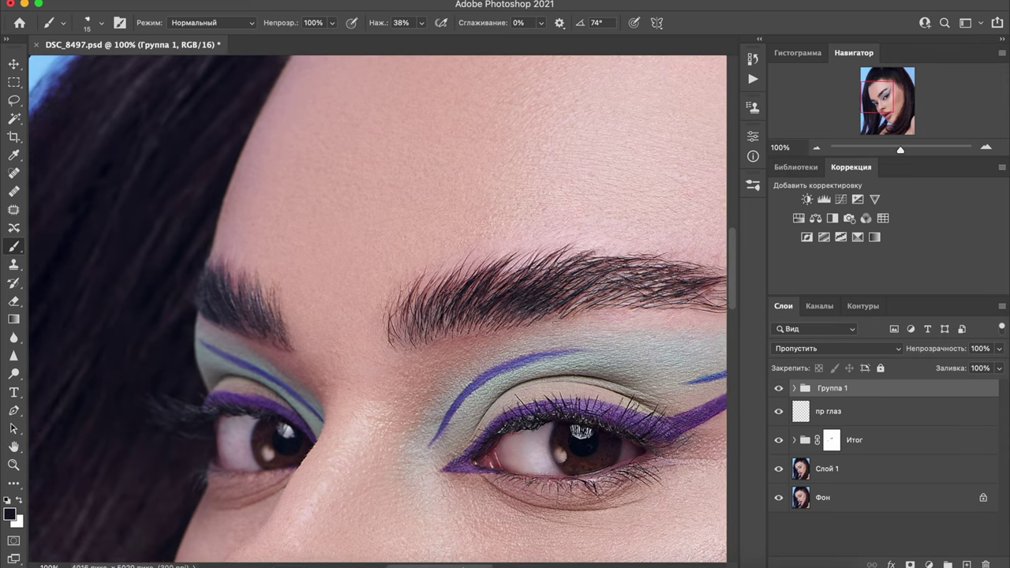
scroll(691, 330, left, 5)
key(ctrl+plus)
scroll(729, 282, down, 3)
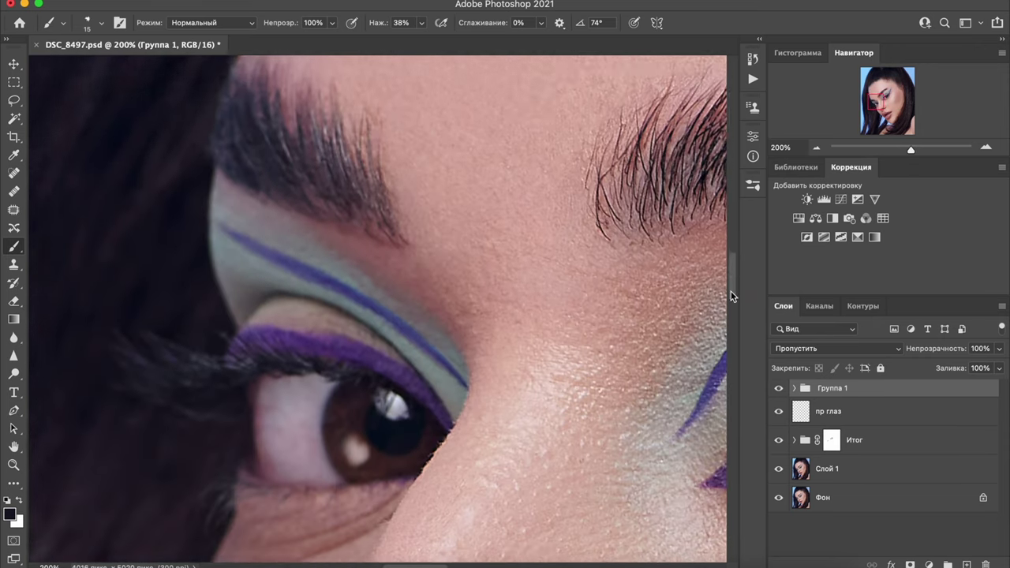
scroll(730, 282, down, 3)
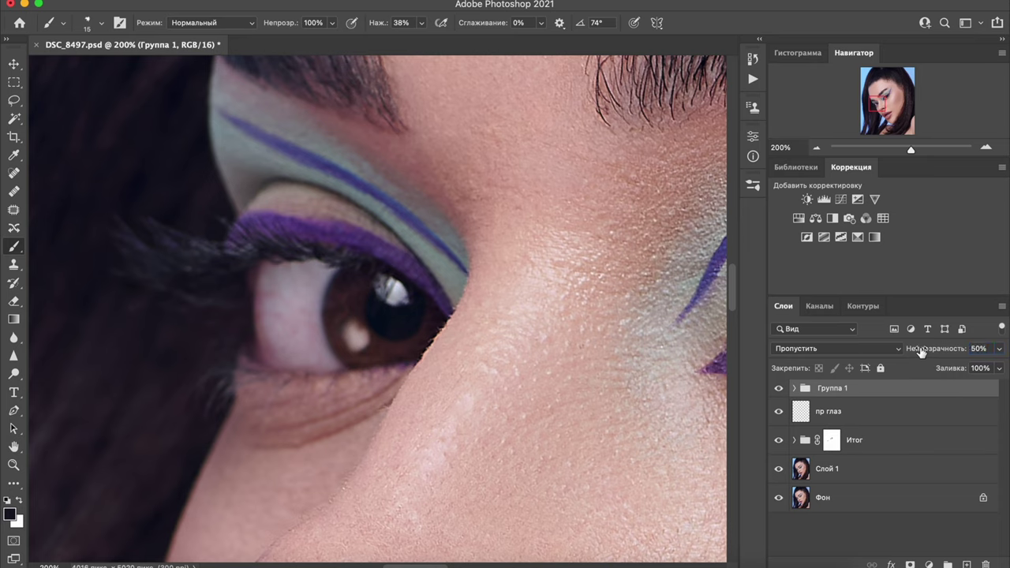
Set the lash group's fill to 99%.
drag(957, 370, 951, 371)
drag(952, 371, 956, 370)
click(794, 387)
click(794, 387)
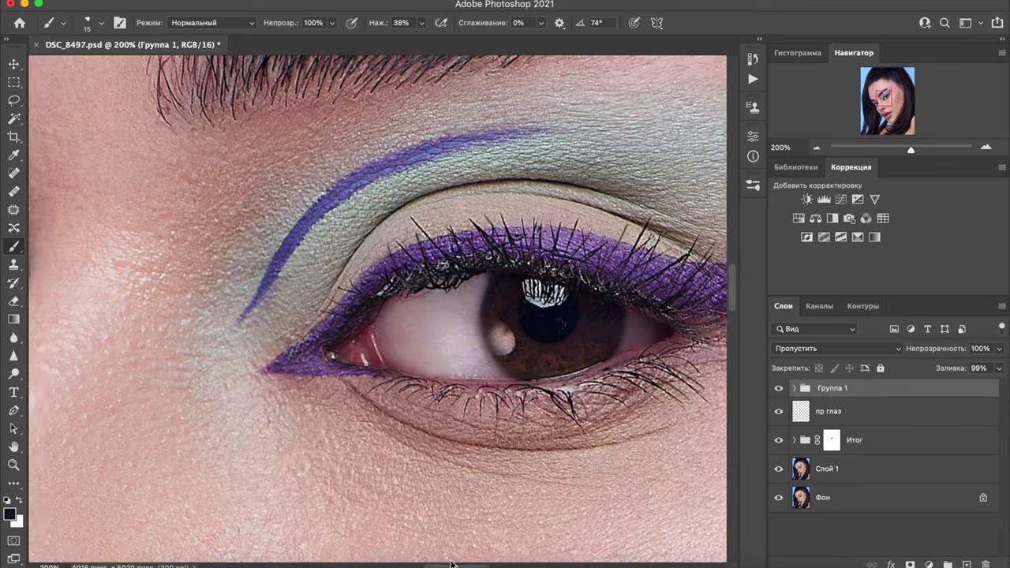
scroll(509, 487, right, 10)
drag(734, 303, 730, 281)
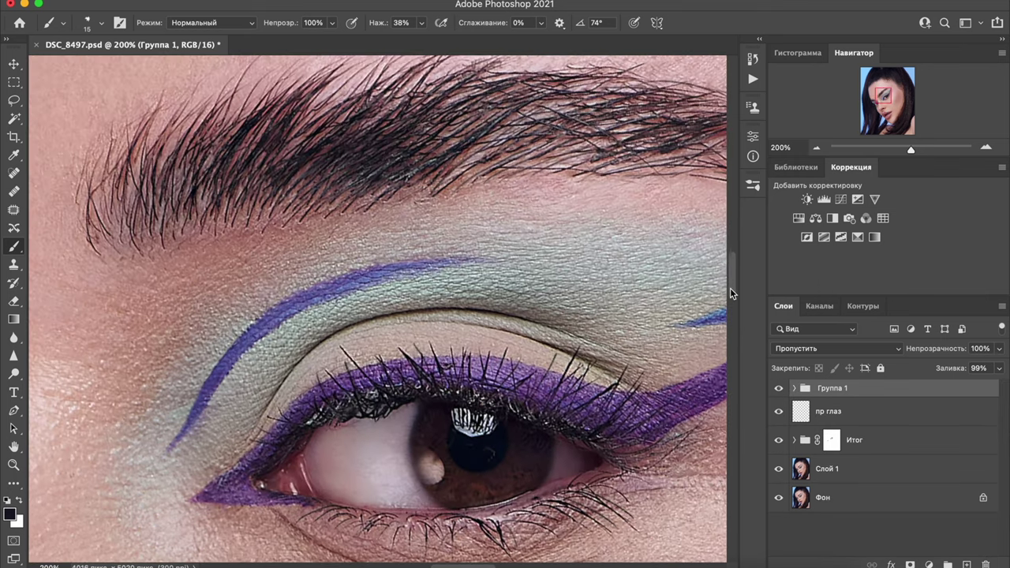
scroll(489, 553, left, 8)
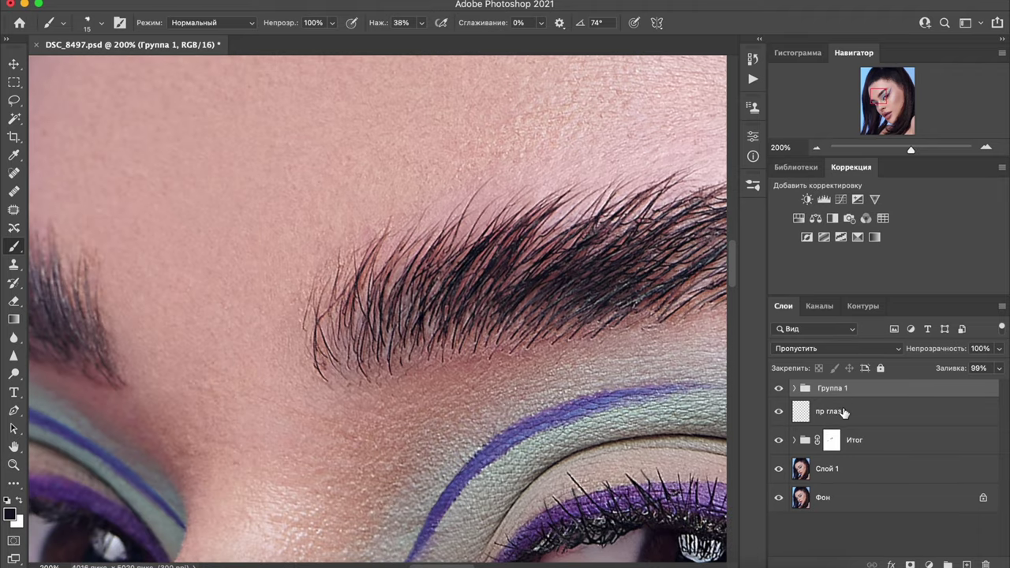
Rename the group 'лв глаз' and add a new empty layer on top.
double_click(831, 389)
text(лв глаз)
key(Return)
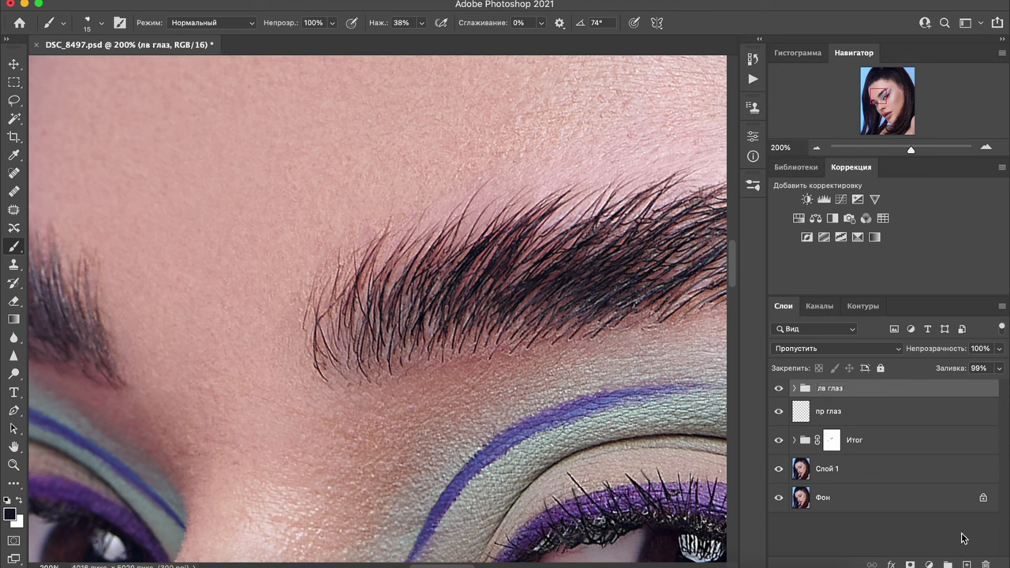
click(967, 565)
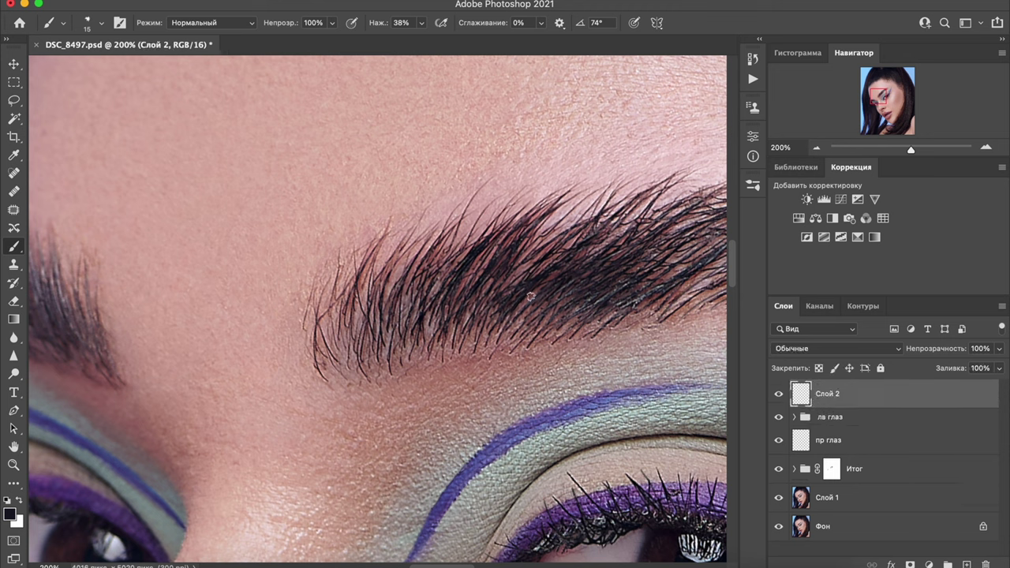
Paint thin hair strokes into the eyebrow with a 6 px brush in a rotated view.
click(87, 24)
click(87, 24)
key(r)
drag(235, 338, 394, 163)
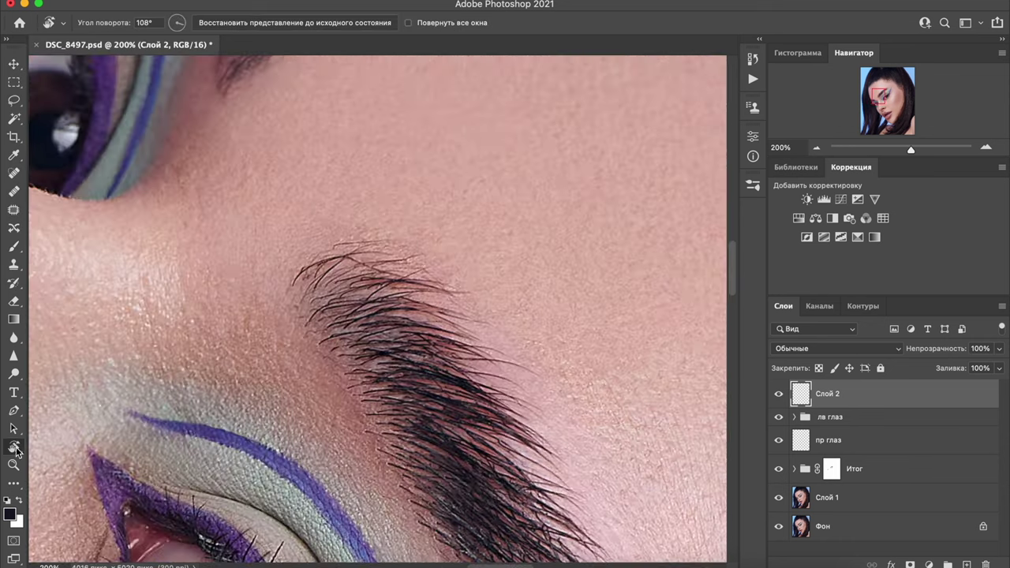
key(b)
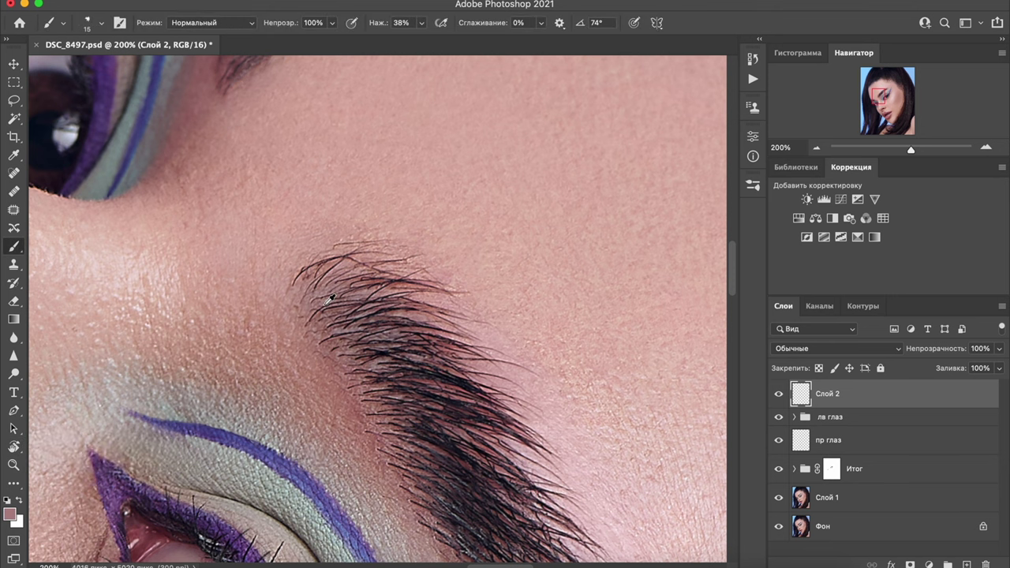
key(bracketleft)
key(bracketleft)
key(bracketleft)
drag(360, 307, 303, 257)
drag(357, 314, 304, 268)
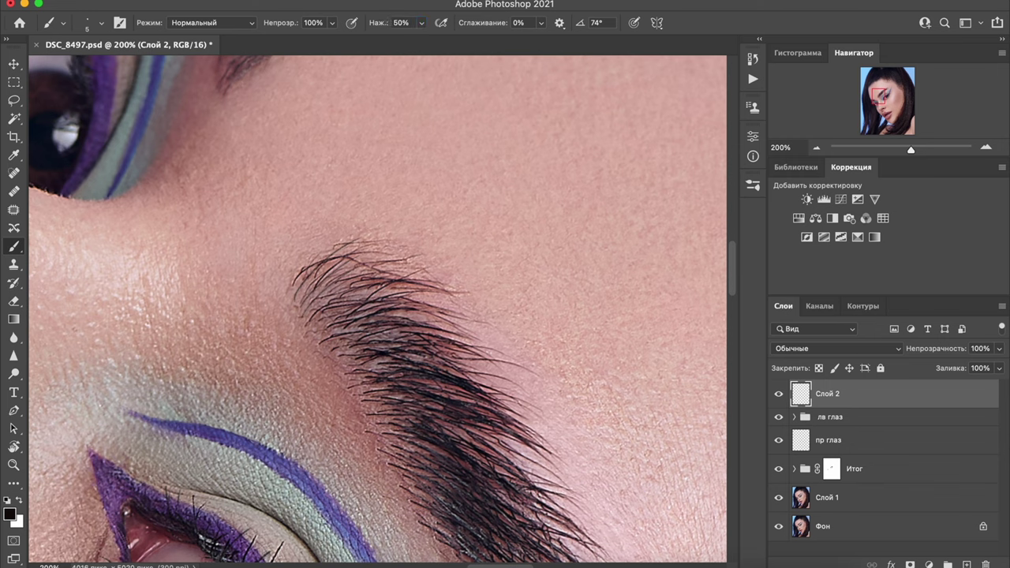
Sample the skin colour beside the eyebrow and set brush flow to about 67–72%.
alt+click(376, 263)
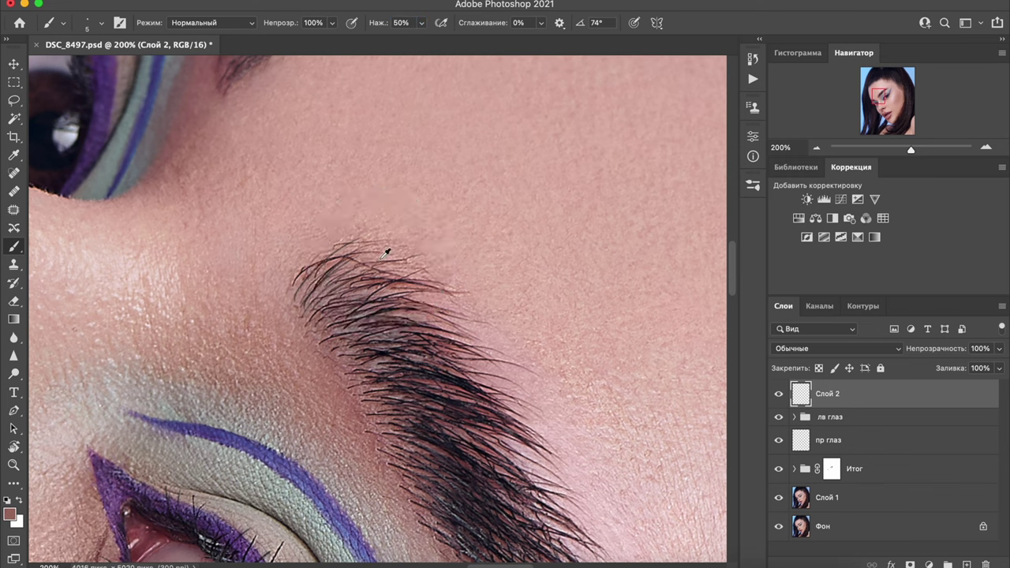
alt+click(383, 259)
drag(442, 260, 401, 282)
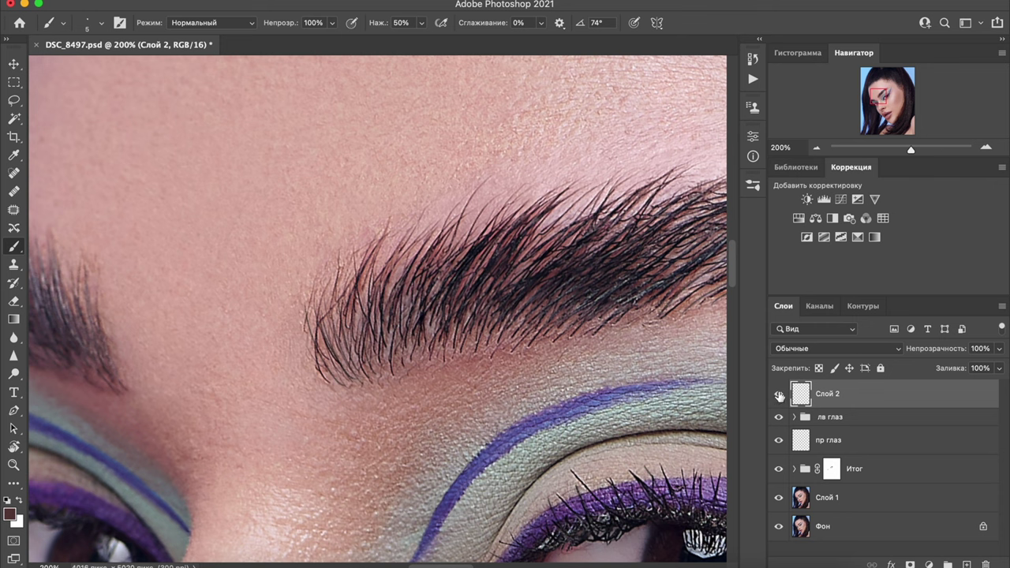
click(401, 22)
text(67)
key(Return)
drag(378, 27, 389, 26)
Paint extra hairs at the brow's upper-left edge, then sample a darker hair colour at 52% flow.
drag(442, 261, 363, 300)
click(10, 514)
click(382, 308)
click(647, 176)
drag(365, 314, 311, 263)
key(Escape)
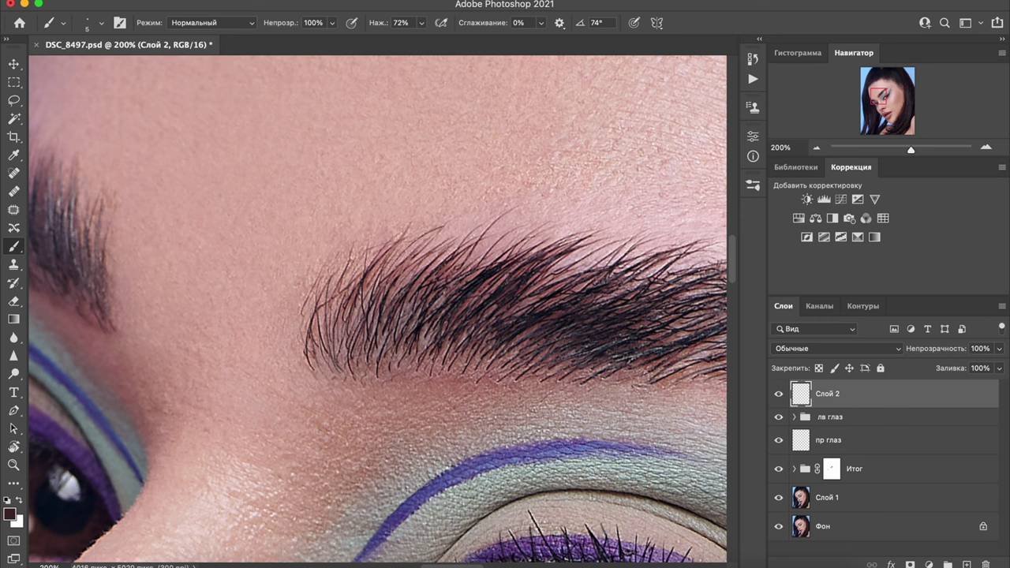
alt+click(534, 260)
key(shift+5)
key(shift+2)
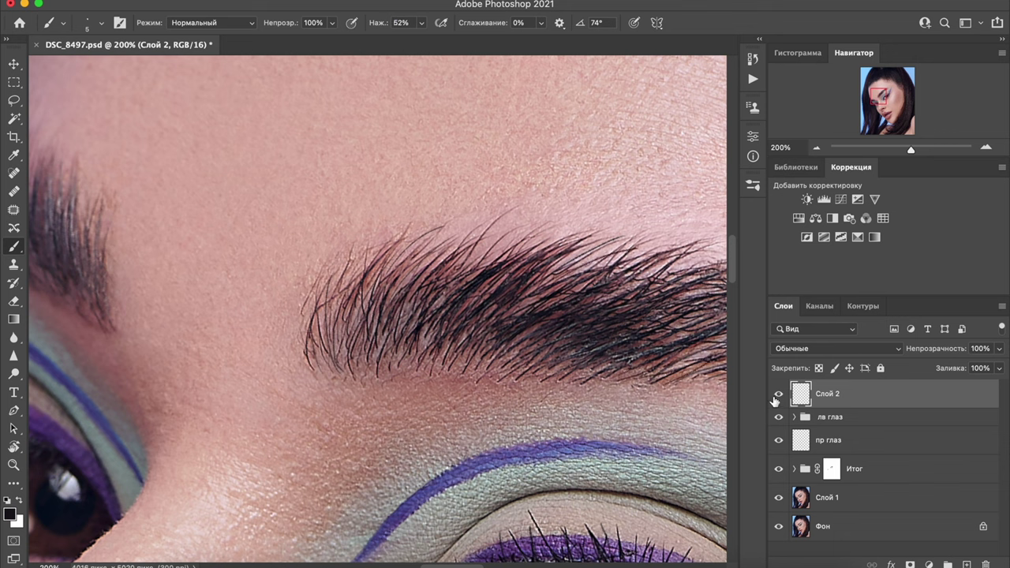
Set up a Gaussian Blur with radius 0,2 px on Слой 2.
click(458, 2)
click(734, 260)
drag(732, 252, 724, 256)
click(790, 234)
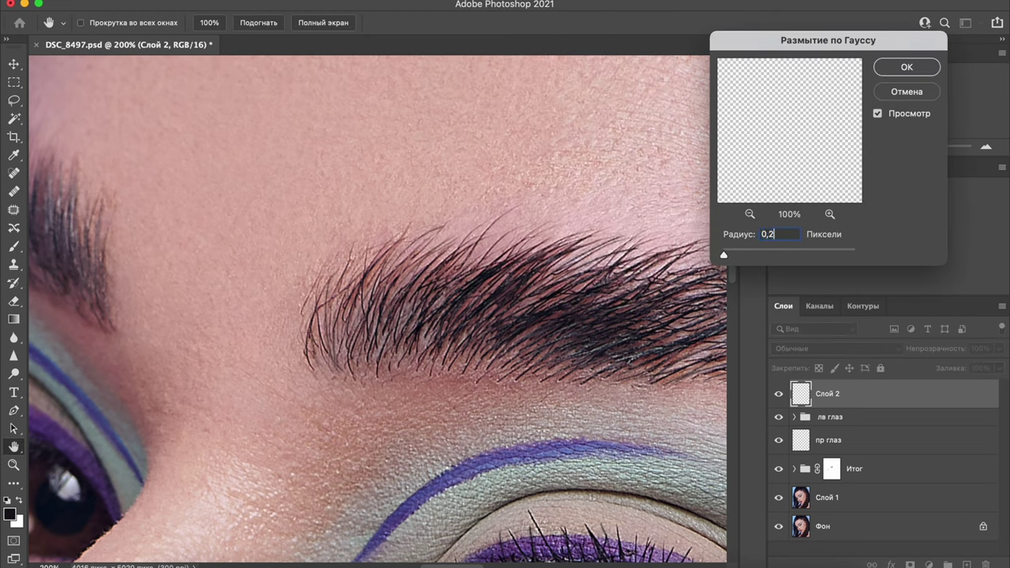
Apply the slight Gaussian blur and 4% Add Noise to the brow hairs.
key(BackSpace)
key(Escape)
click(458, 1)
click(722, 266)
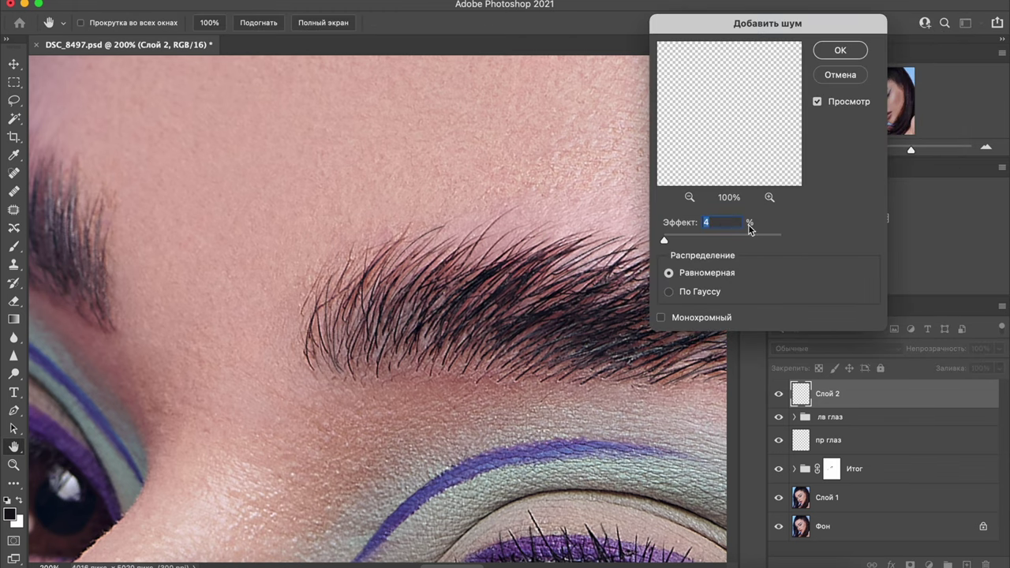
key(Escape)
key(b)
Compare the eyebrow with and without the painted hairs at different zoom levels.
key(ctrl+minus)
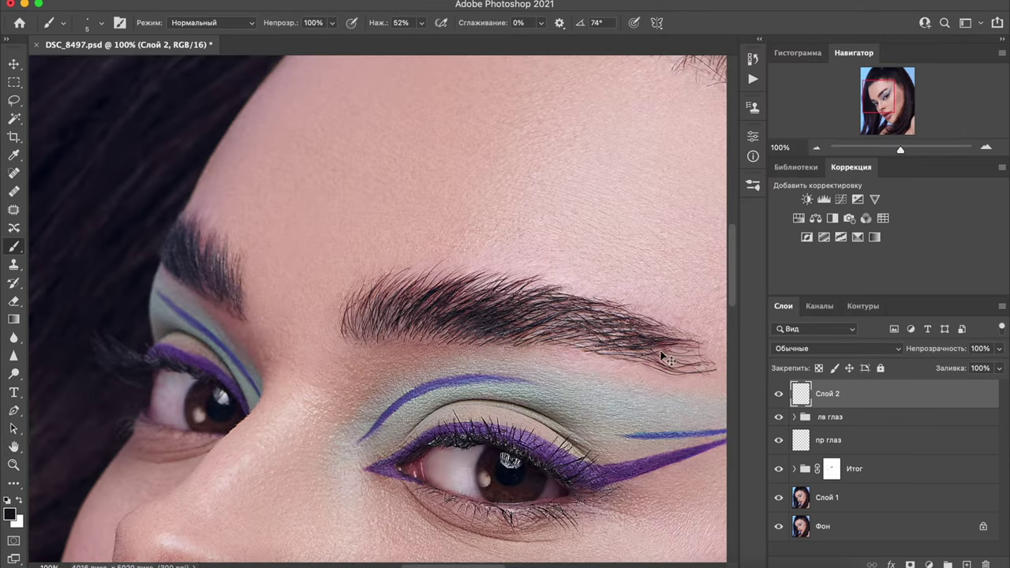
click(780, 394)
click(780, 394)
click(780, 394)
click(782, 399)
click(781, 399)
key(ctrl+plus)
key(ctrl+plus)
click(780, 395)
click(780, 396)
click(779, 395)
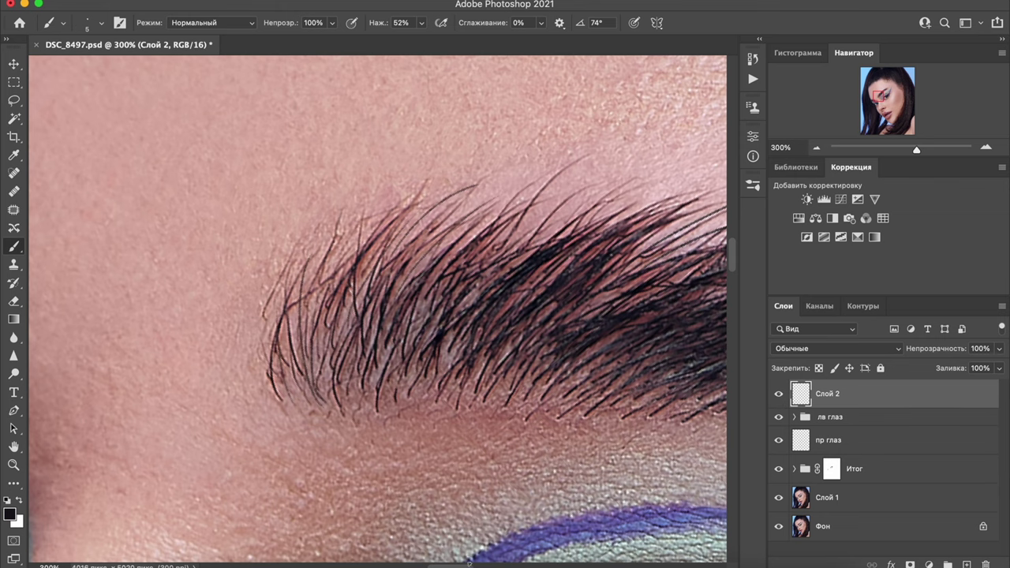
Lower the brow hair layer's fill to 82%.
scroll(471, 562, right, 5)
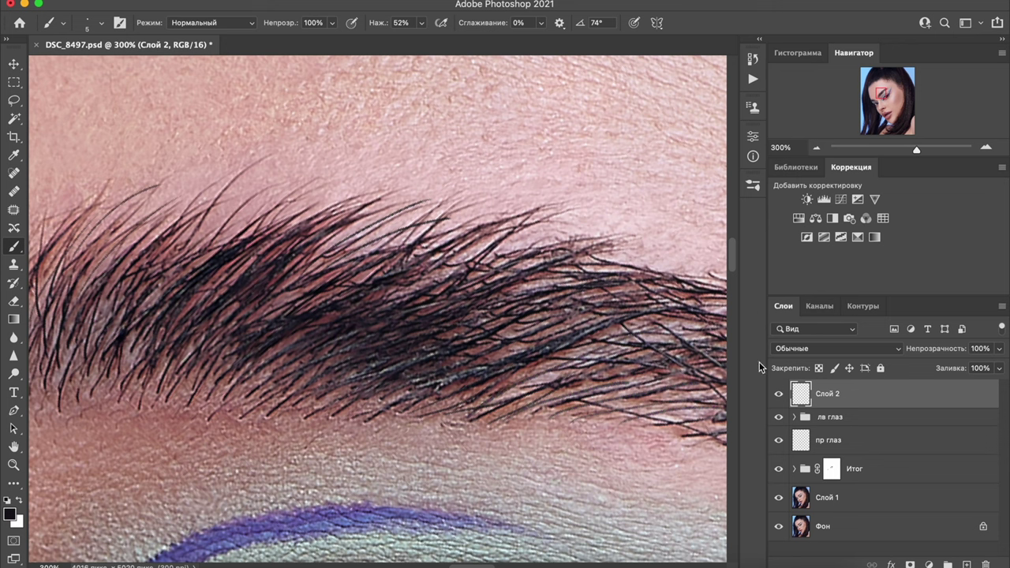
click(779, 393)
click(780, 394)
drag(955, 373, 947, 373)
key(ctrl+minus)
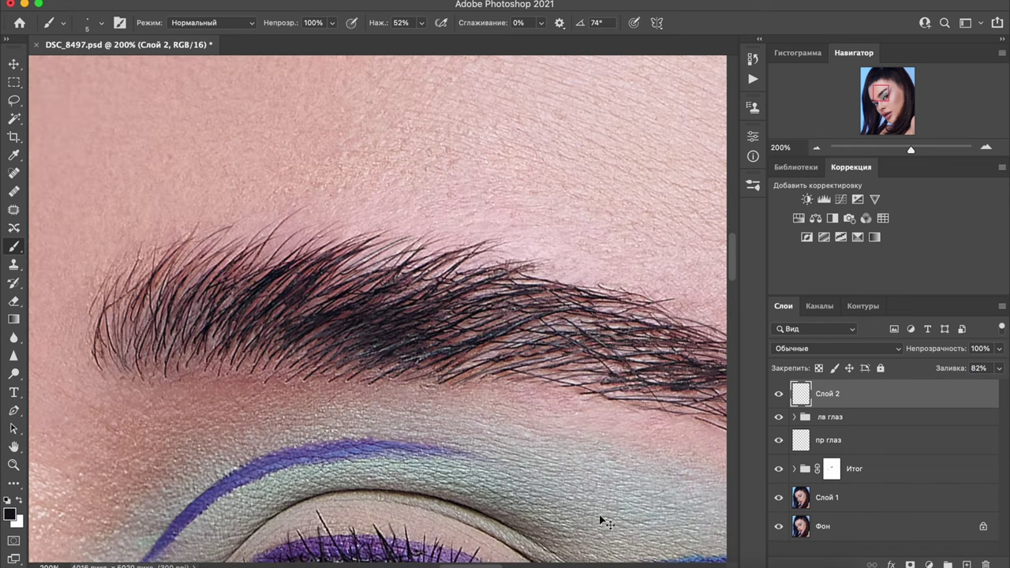
key(ctrl+minus)
key(ctrl+minus)
Reset the view rotation to upright and compare the brow with and without the hairs.
key(r)
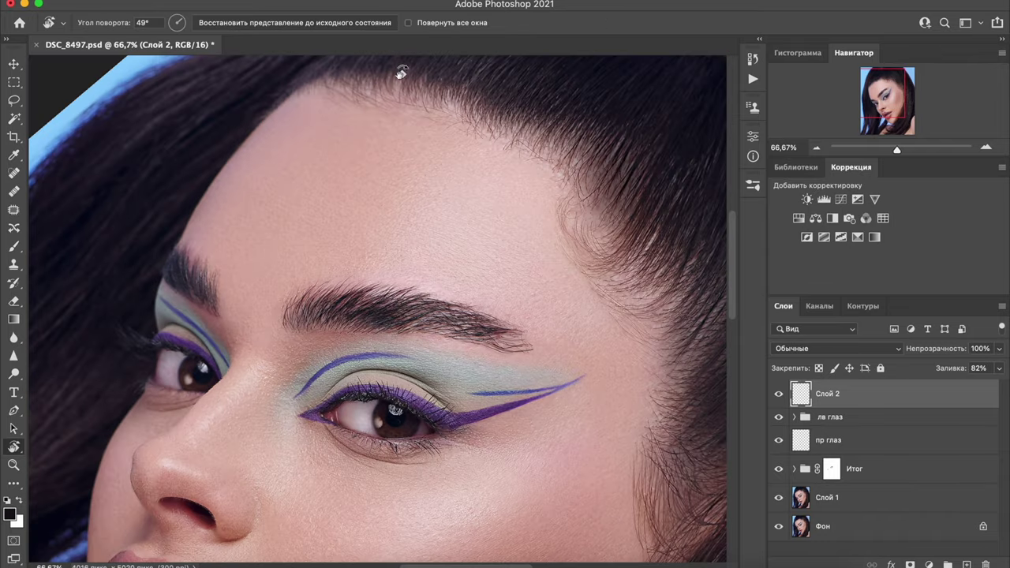
click(340, 25)
click(780, 395)
click(779, 395)
click(780, 395)
click(779, 396)
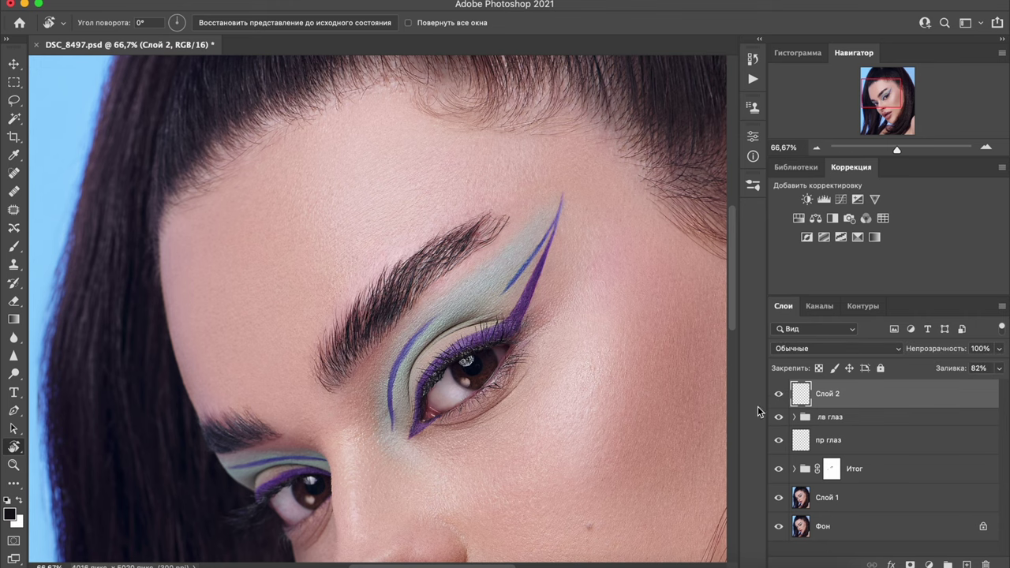
key(ctrl+0)
Rename the layer 'брови' and hide the брови, лв глаз and пр глаз layers.
double_click(833, 393)
text(брои)
key(Return)
drag(781, 447, 779, 393)
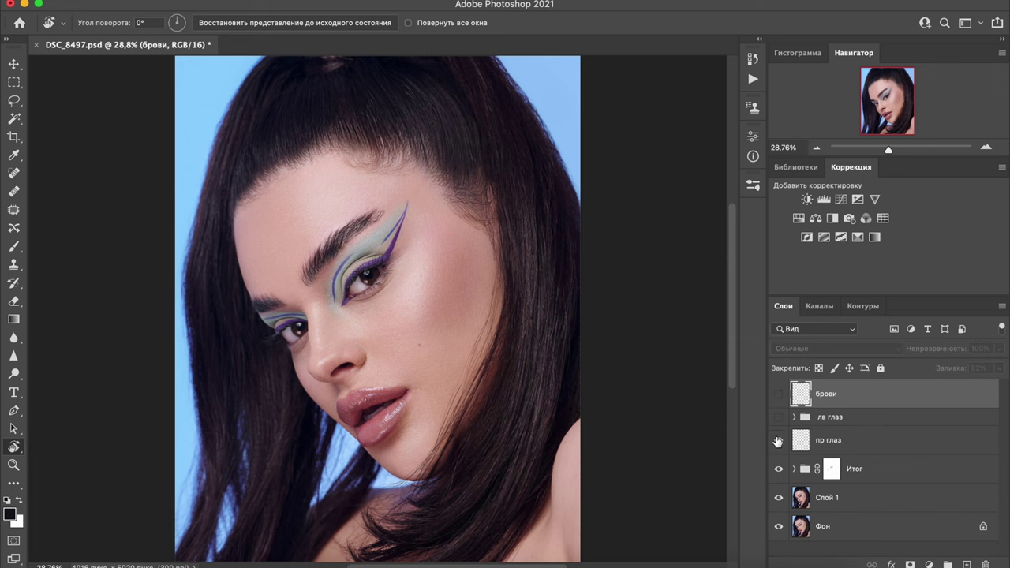
key(ctrl+plus)
key(ctrl+plus)
key(ctrl+plus)
scroll(732, 344, up, 2)
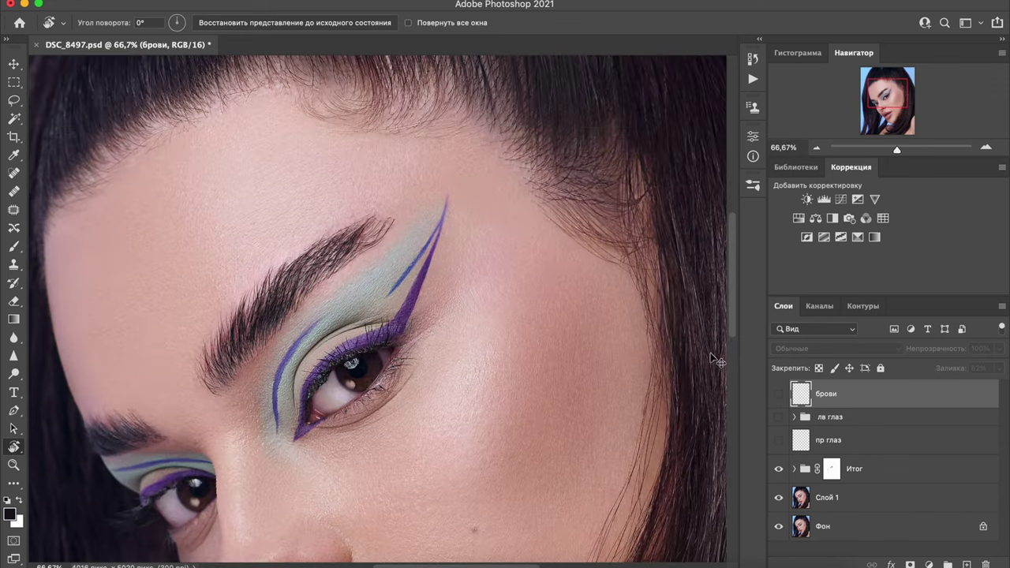
key(ctrl+plus)
click(832, 469)
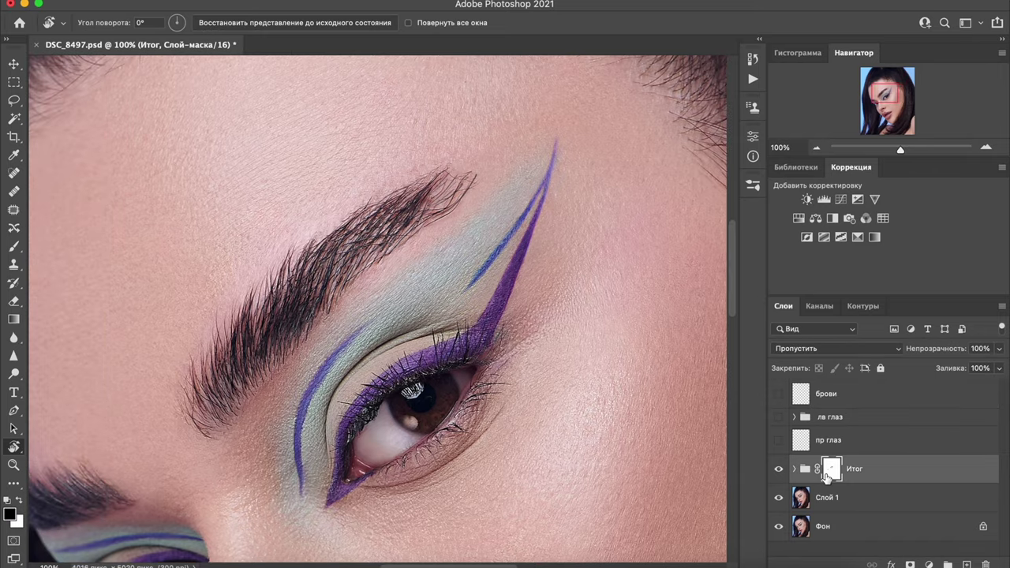
Delete the Итог group's layer mask, then toggle Итог off and on to compare.
right_click(830, 469)
click(747, 446)
click(779, 464)
click(779, 464)
click(779, 465)
click(779, 464)
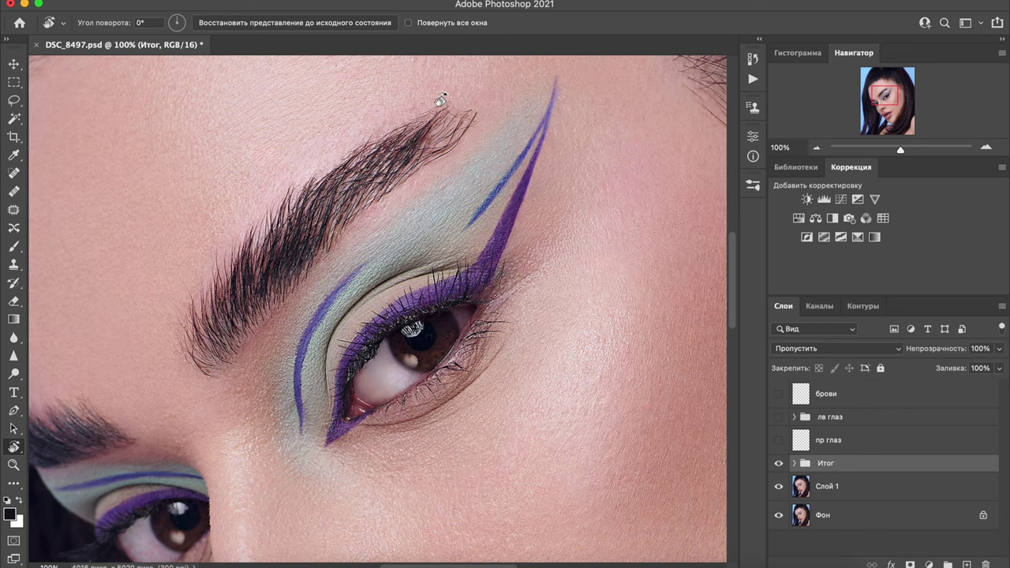
Zoom in on the eyes and toggle the Итог group to compare before and after.
scroll(440, 97, up, 2)
scroll(438, 99, up, 2)
scroll(436, 103, up, 2)
scroll(437, 107, up, 1)
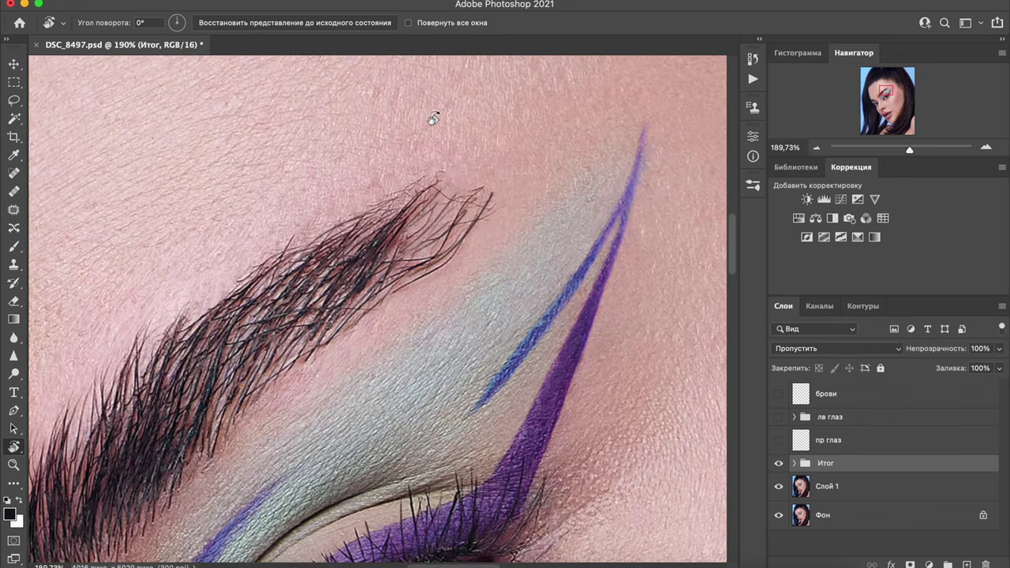
scroll(434, 118, up, 2)
scroll(442, 134, up, 2)
click(780, 465)
click(779, 465)
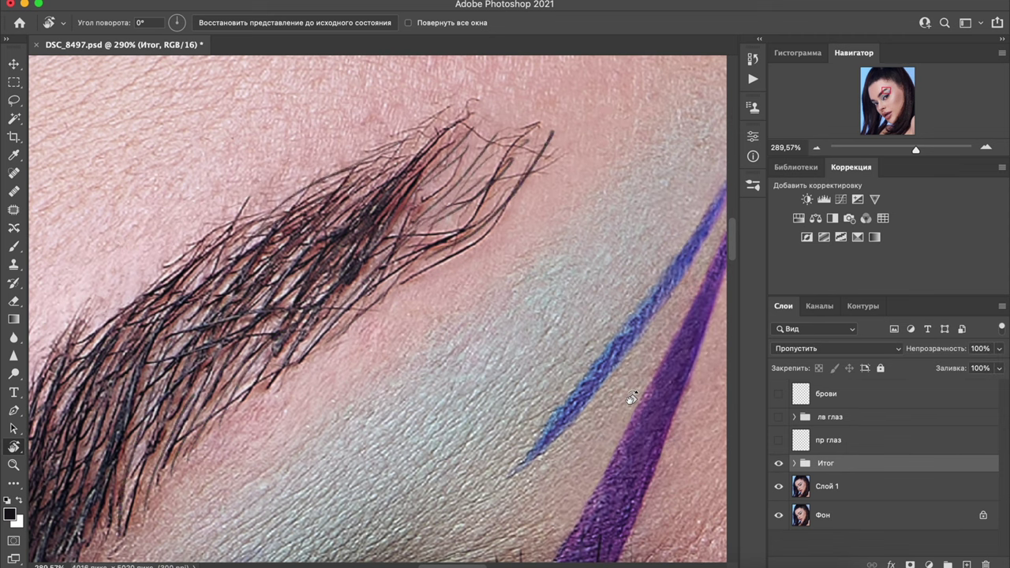
Zoom back out and compare the Итог group on and off again.
scroll(632, 399, down, 2)
scroll(632, 398, down, 1)
scroll(631, 399, down, 1)
scroll(632, 398, down, 1)
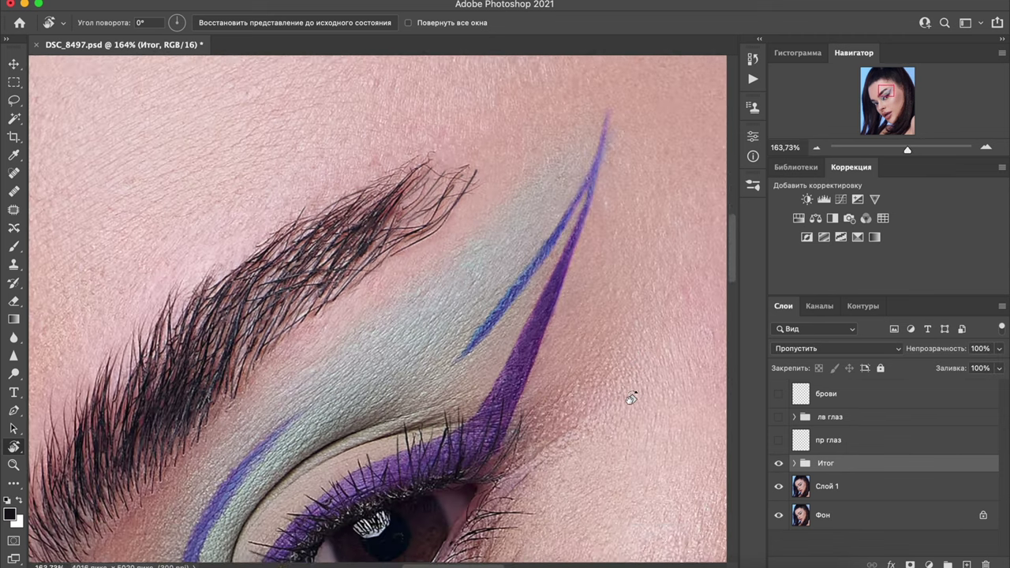
scroll(632, 398, down, 3)
click(779, 465)
click(779, 464)
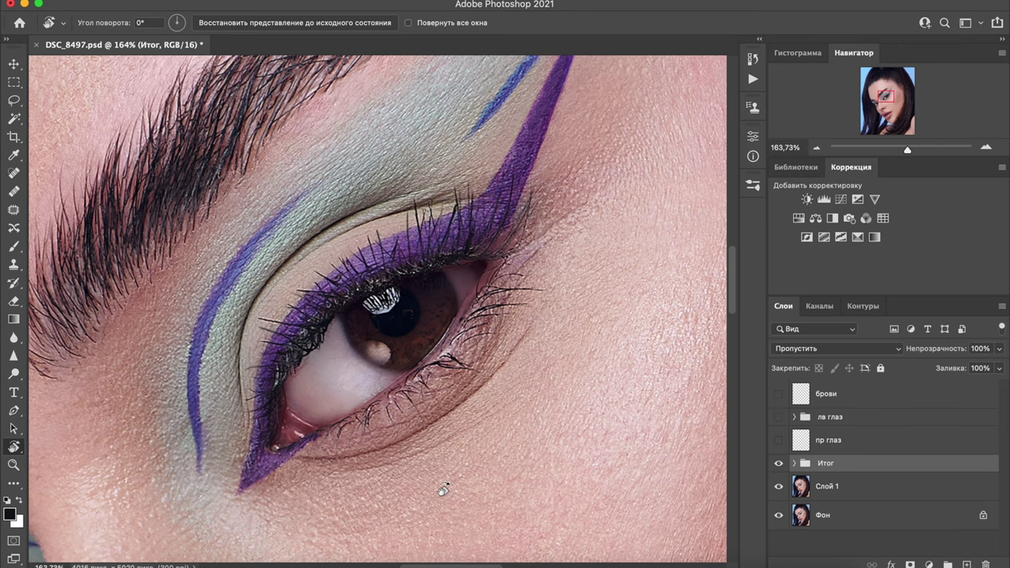
Move to the other eye and briefly show another layer to compare it.
scroll(442, 490, down, 5)
scroll(443, 490, left, 8)
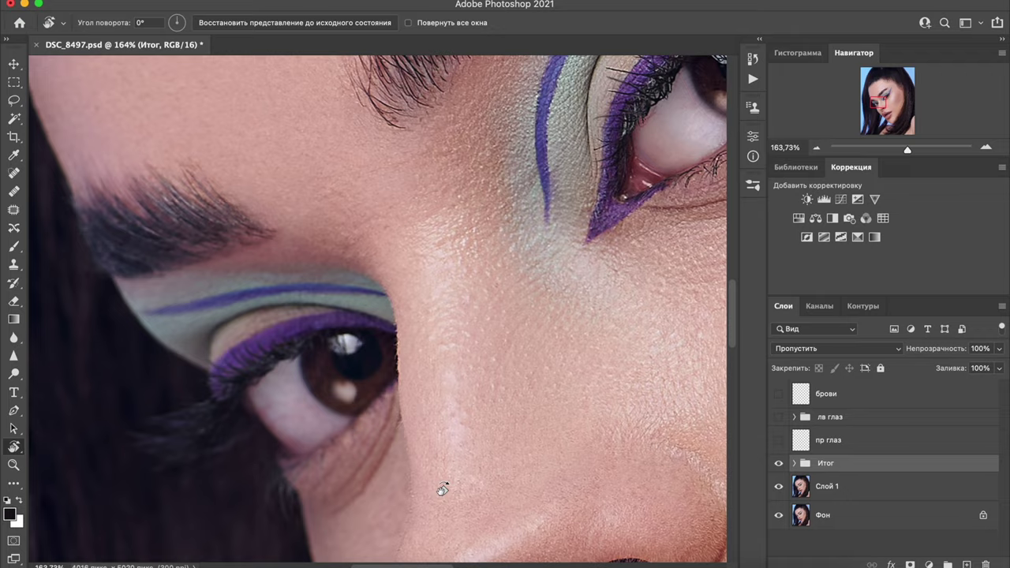
scroll(438, 487, left, 3)
scroll(418, 394, up, 2)
scroll(419, 395, up, 2)
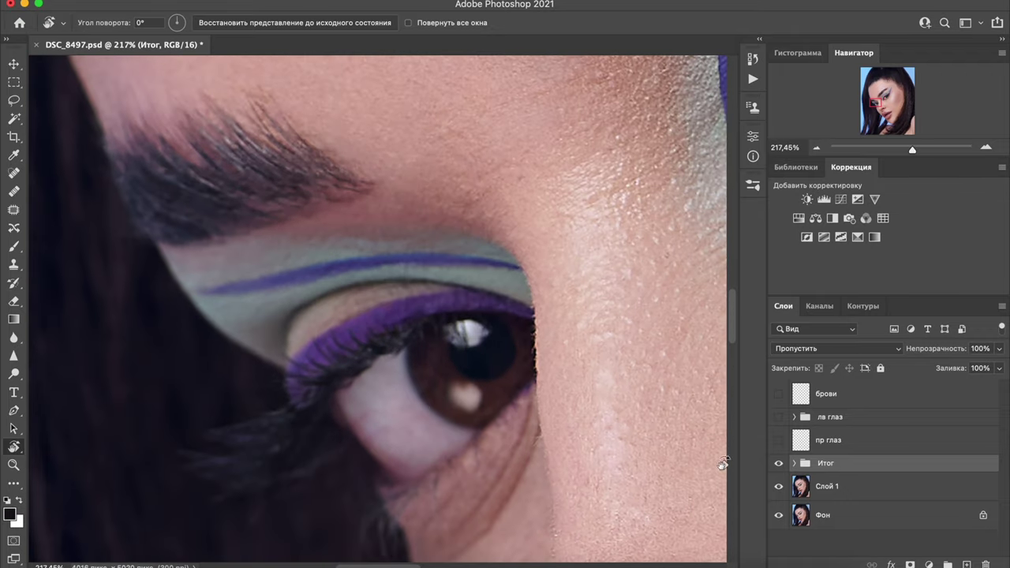
click(779, 440)
click(779, 440)
Scroll down across the portrait to review the finished brows and eye makeup.
scroll(568, 382, down, 1)
scroll(568, 382, down, 1)
scroll(568, 382, down, 1)
scroll(568, 382, down, 1)
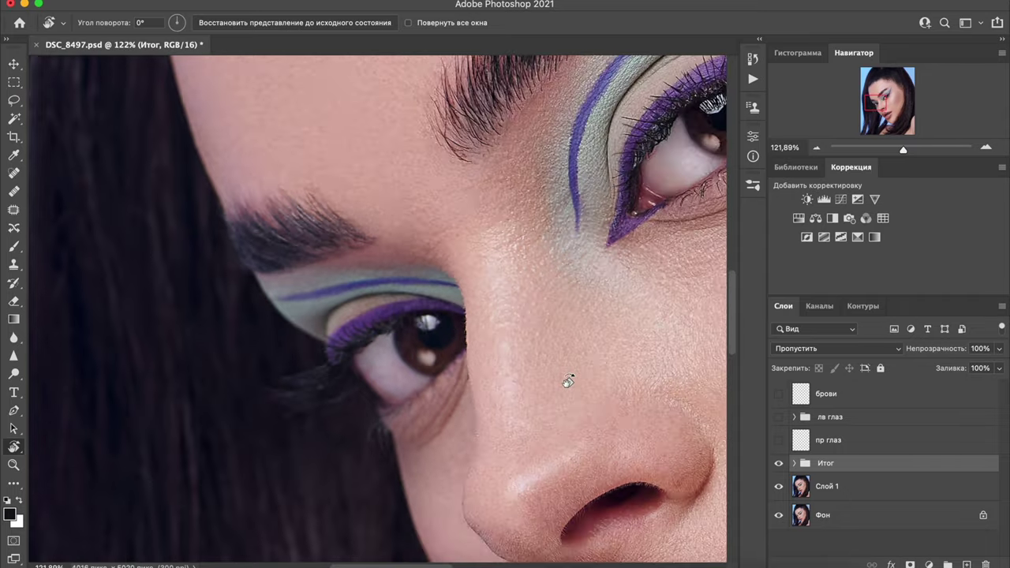
scroll(568, 382, down, 1)
scroll(568, 382, down, 1)
scroll(568, 382, down, 2)
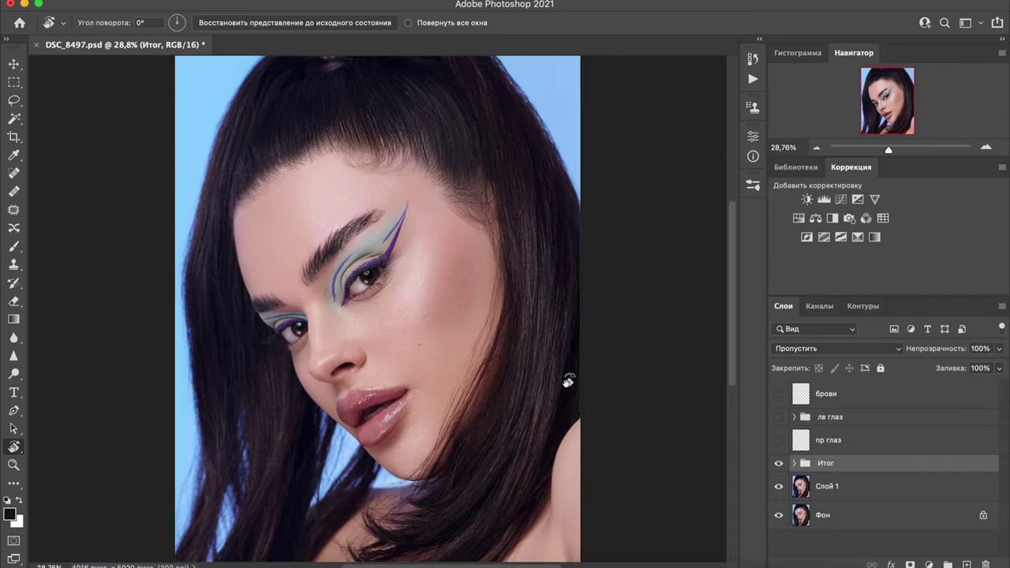